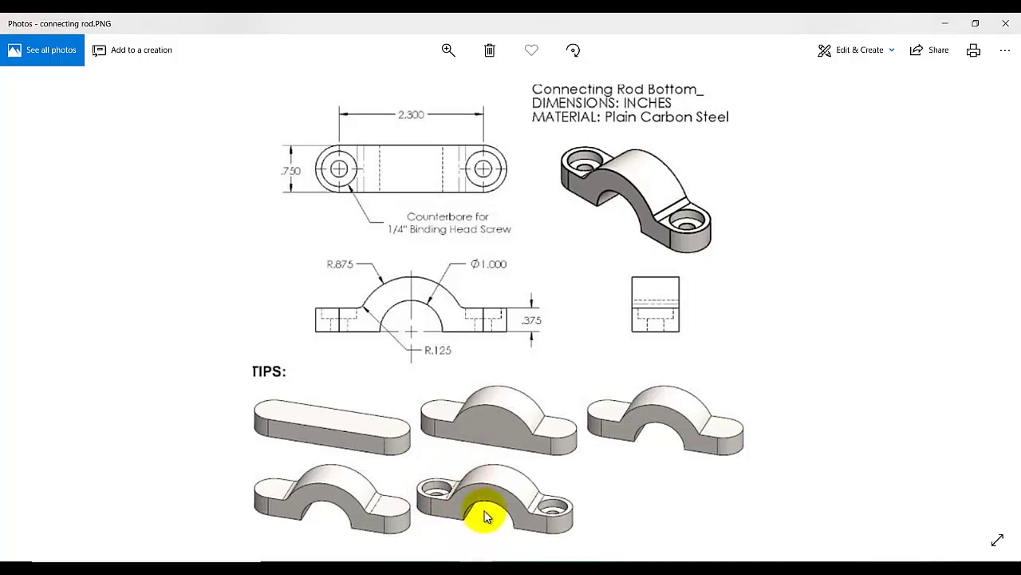
# Step: Switch to SOLIDWORKS, start a sketch on the Top Plane and check the document's unit system
pyautogui.click(471, 558)
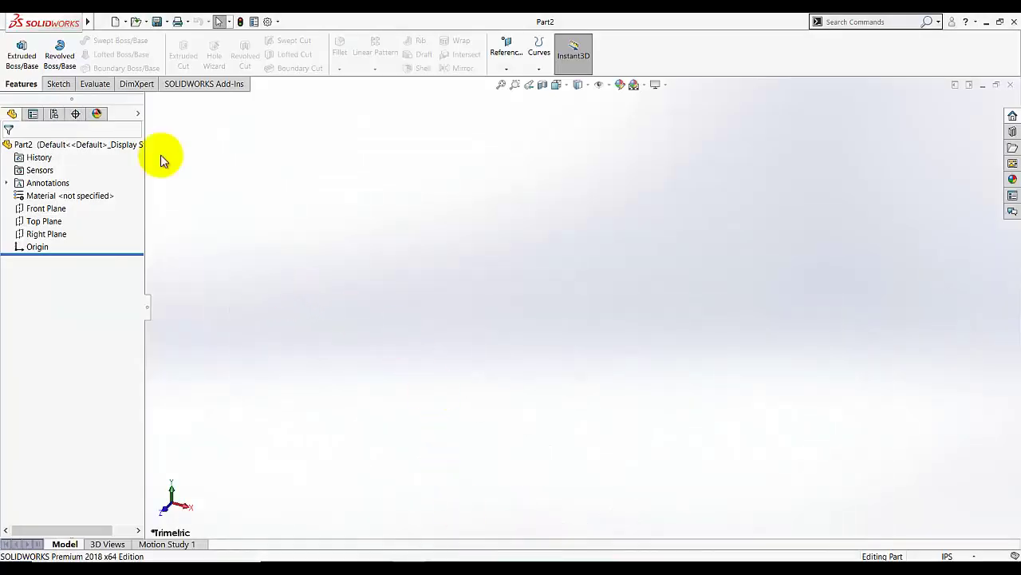
pyautogui.click(57, 84)
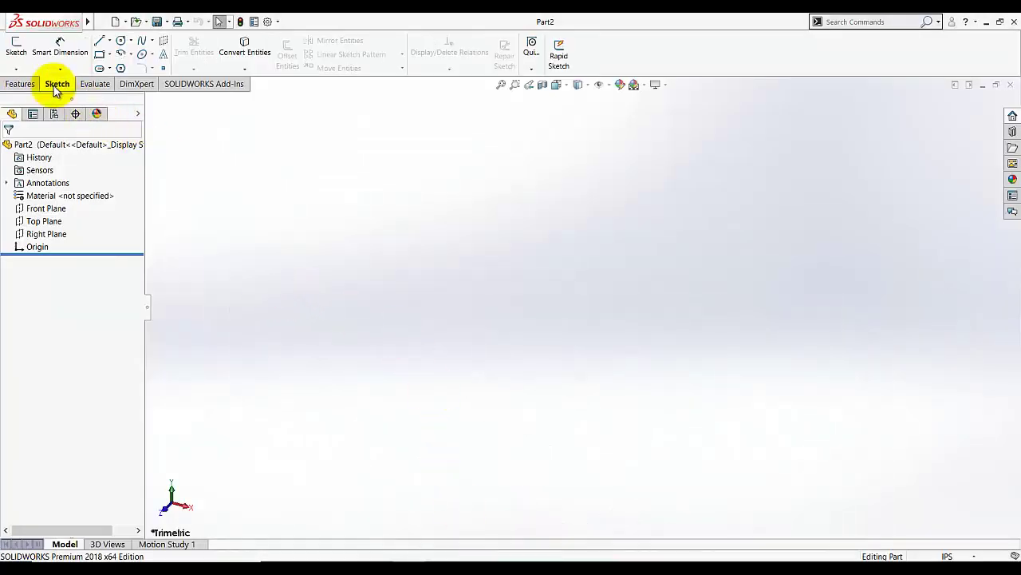
pyautogui.click(18, 48)
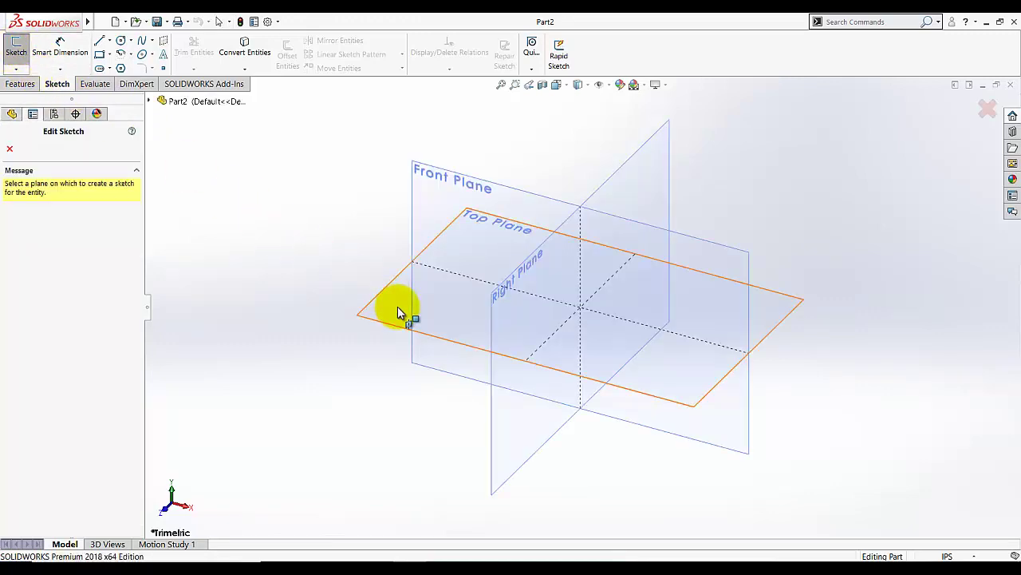
pyautogui.click(397, 309)
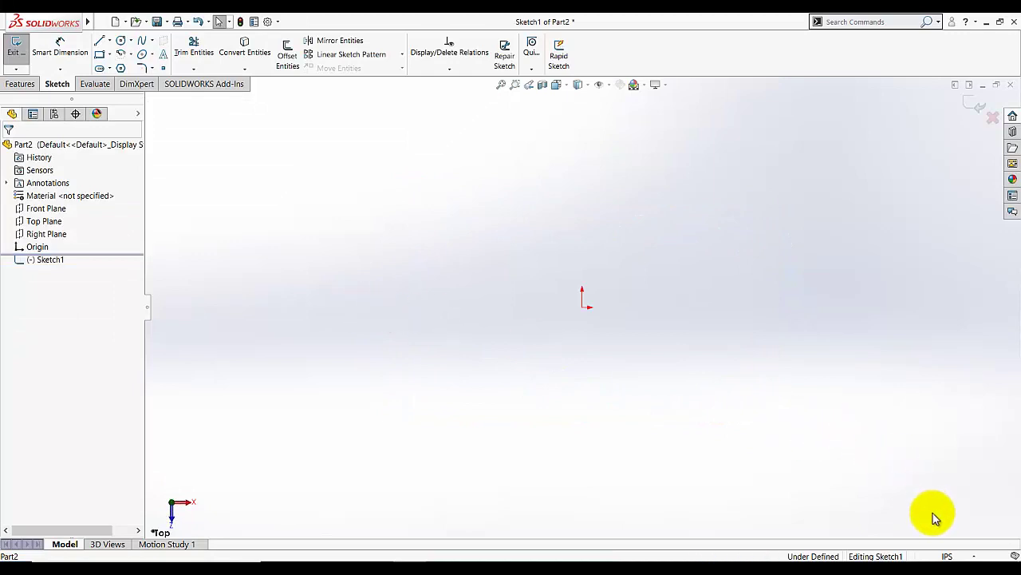
pyautogui.click(946, 556)
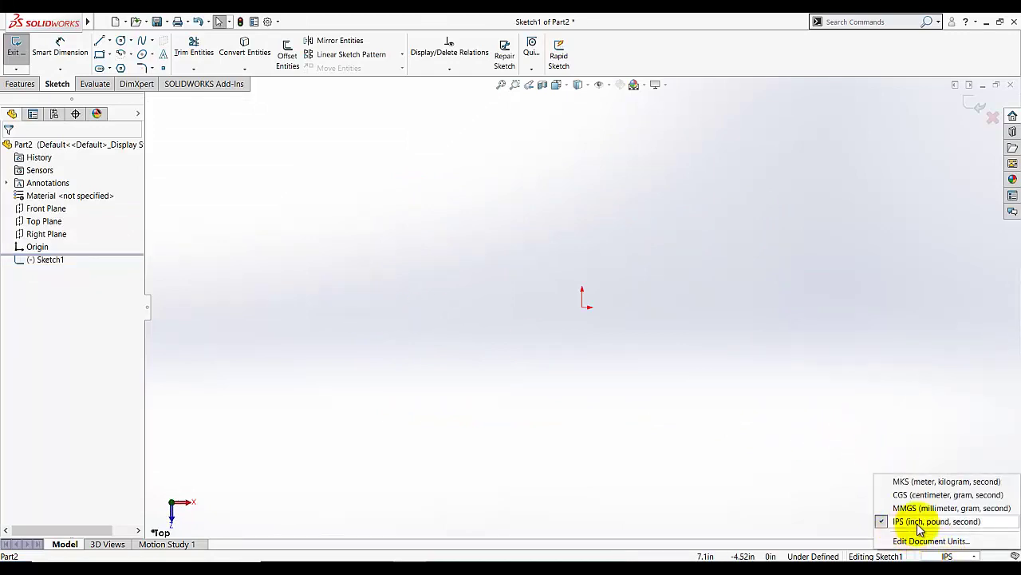
pyautogui.click(667, 452)
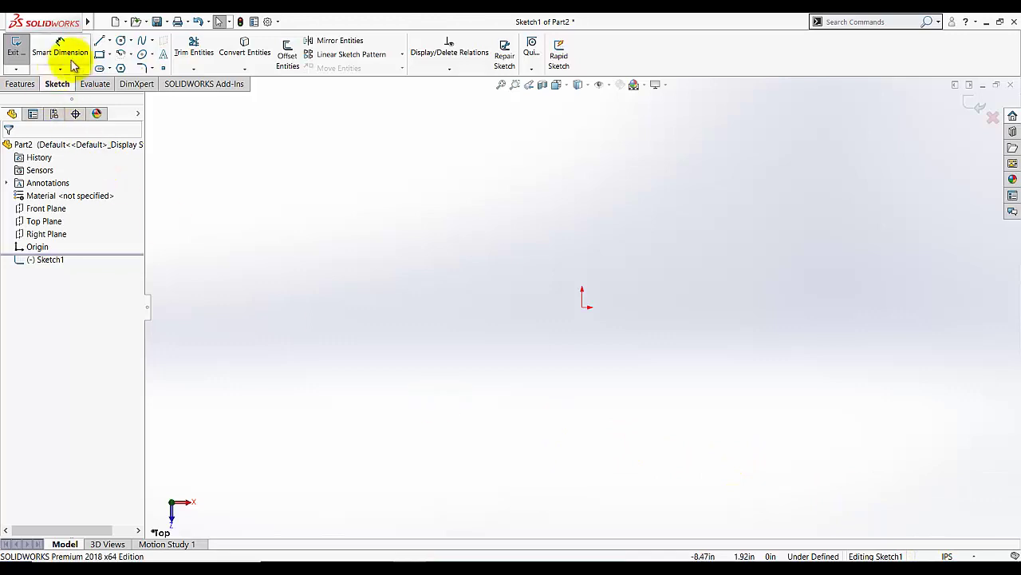
# Step: Sketch a horizontal centerpoint straight slot centred on the origin, about 3.96 in between arc centres and 1.46 in wide
pyautogui.click(110, 68)
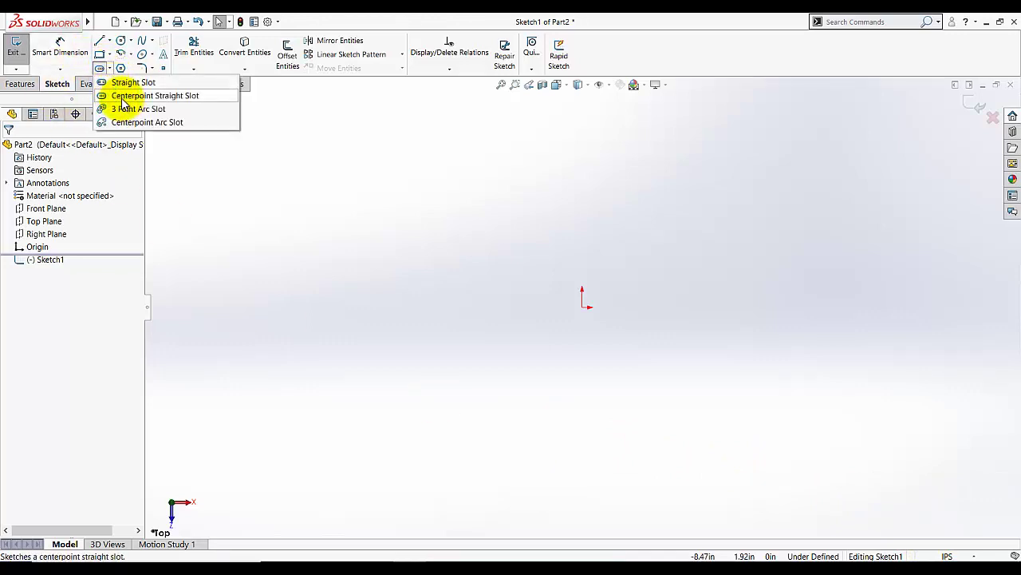
pyautogui.click(124, 96)
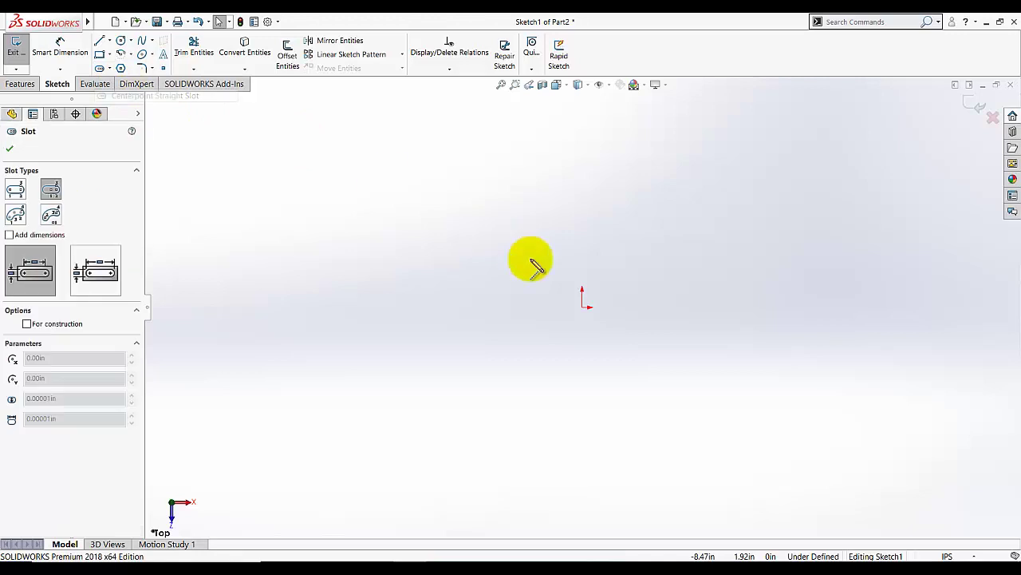
pyautogui.click(582, 307)
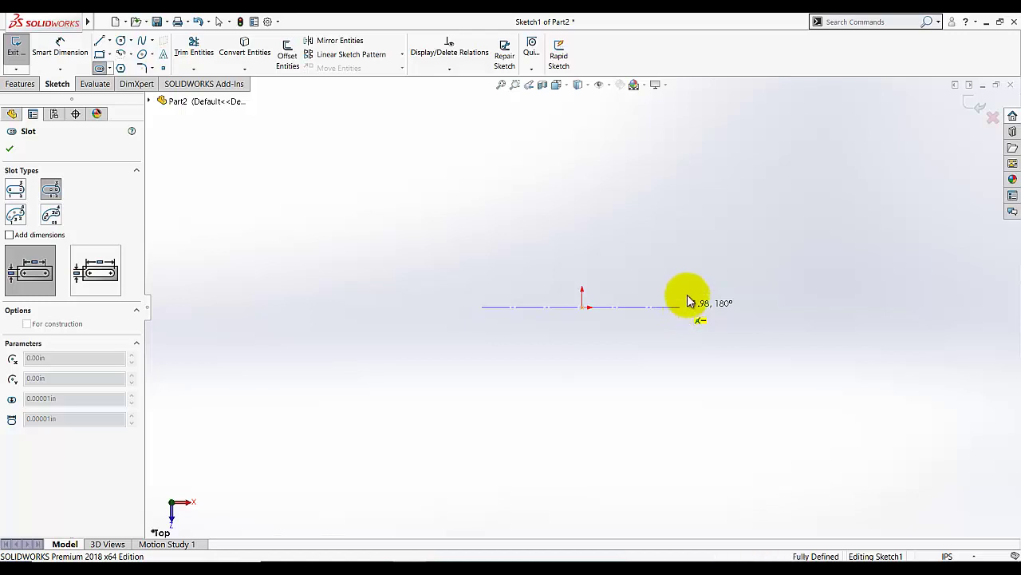
pyautogui.click(682, 308)
pyautogui.click(686, 265)
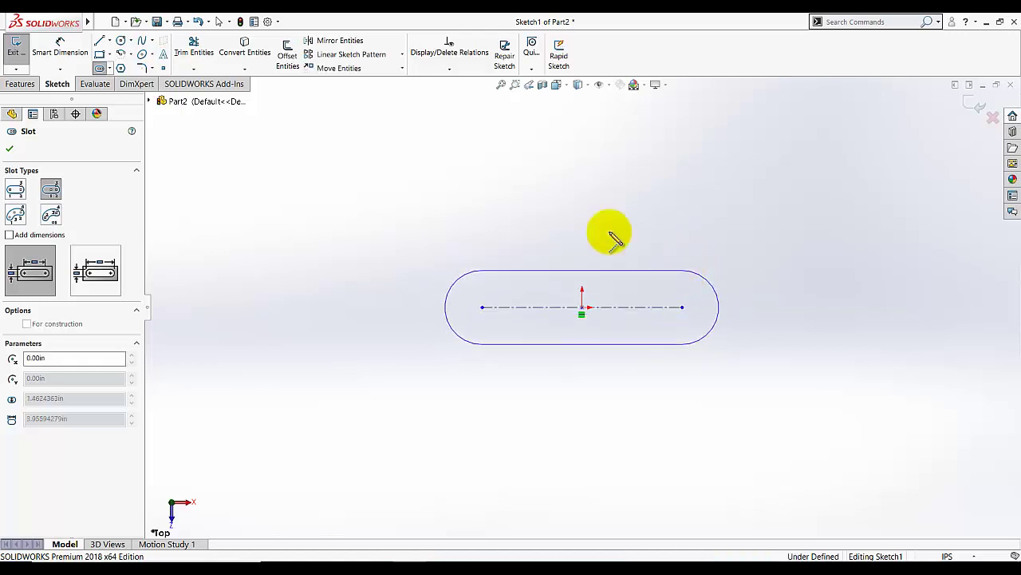
pyautogui.click(10, 149)
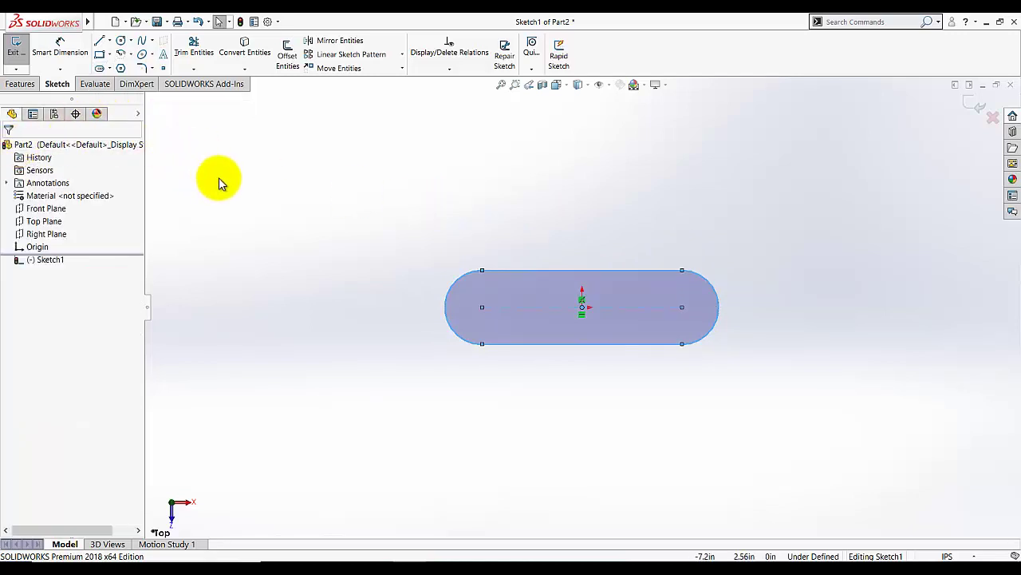
# Step: Dimension the slot's width between its two straight edges as 0.75 in
pyautogui.click(61, 49)
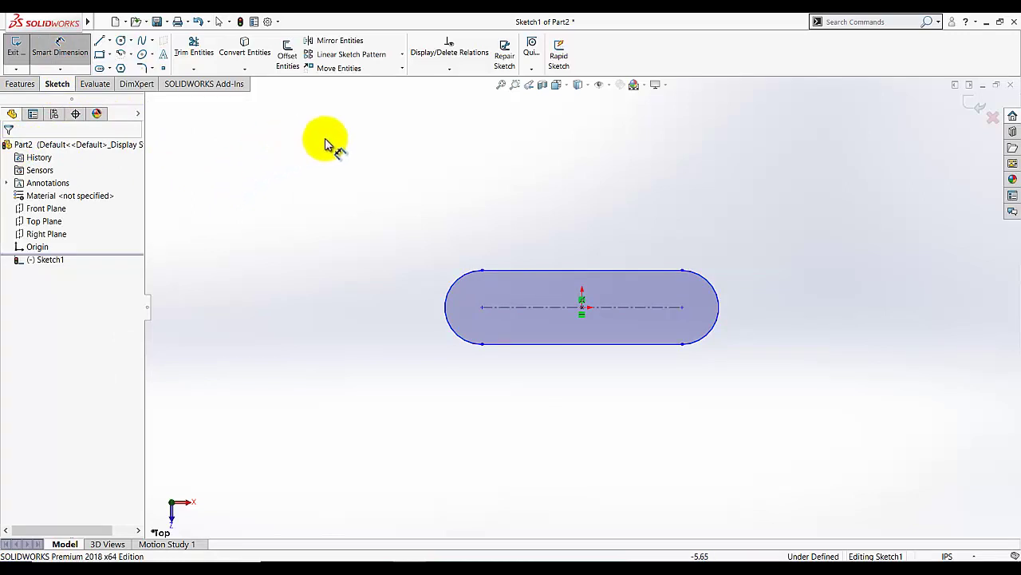
pyautogui.click(515, 342)
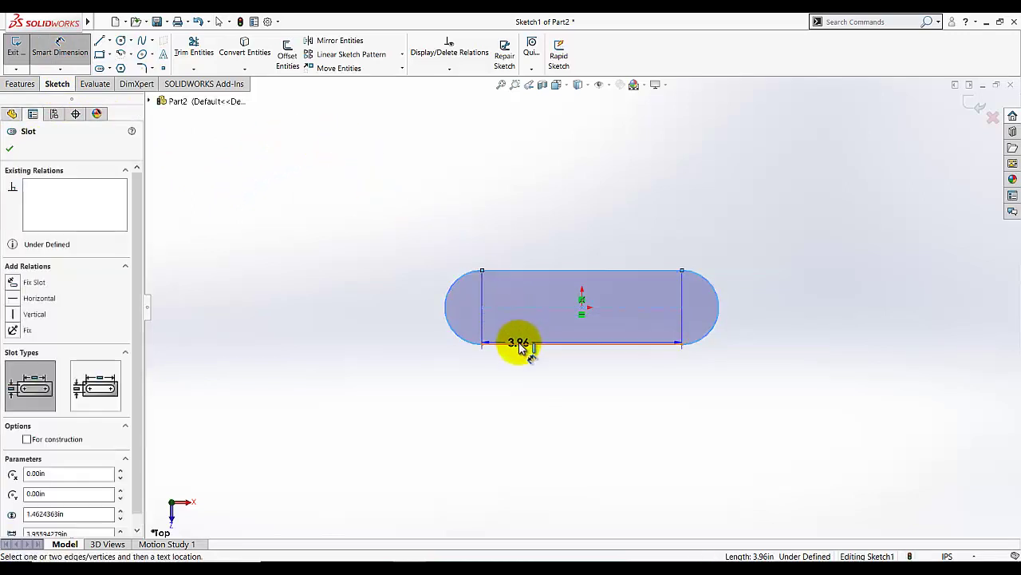
pyautogui.click(383, 307)
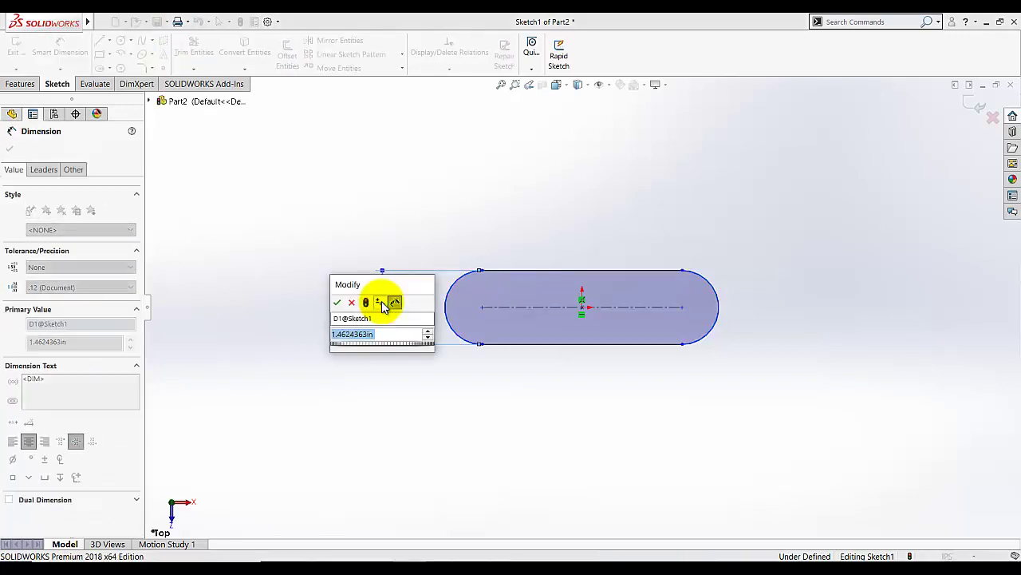
pyautogui.write('.75')
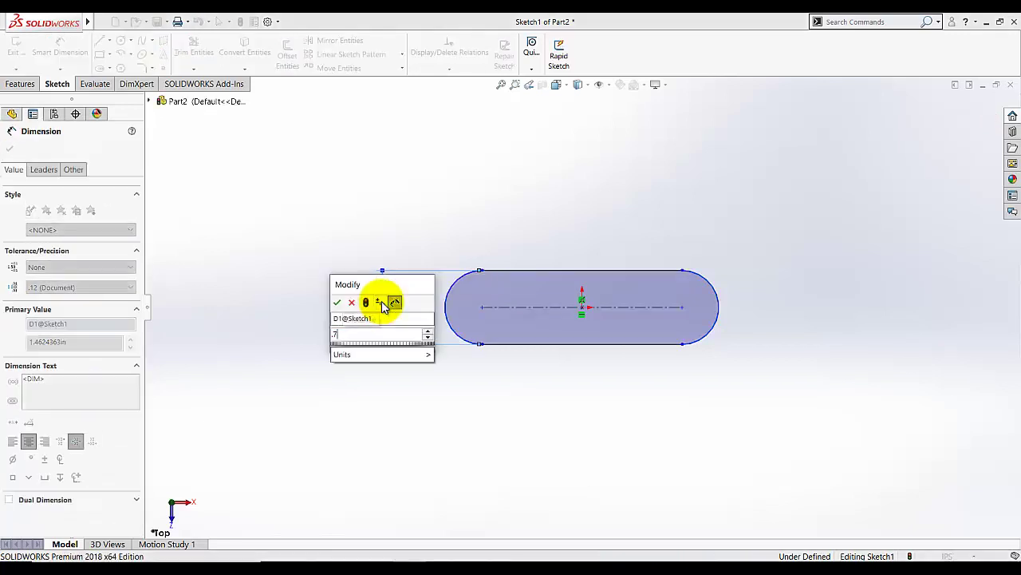
pyautogui.press('Return')
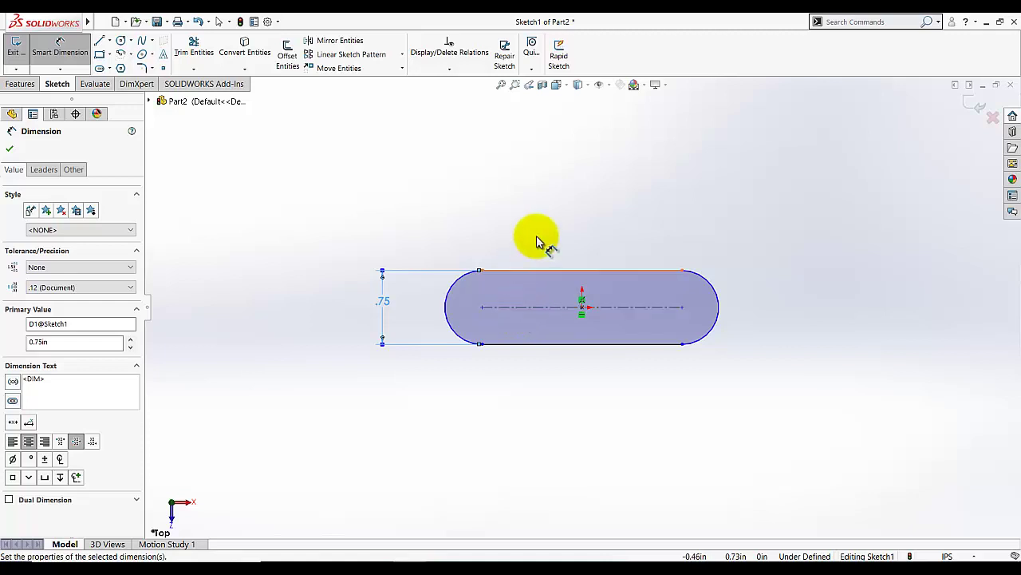
# Step: Dimension the slot's straight edge, the centre-to-centre length, as 2.3 in and finish the sketch
pyautogui.click(544, 276)
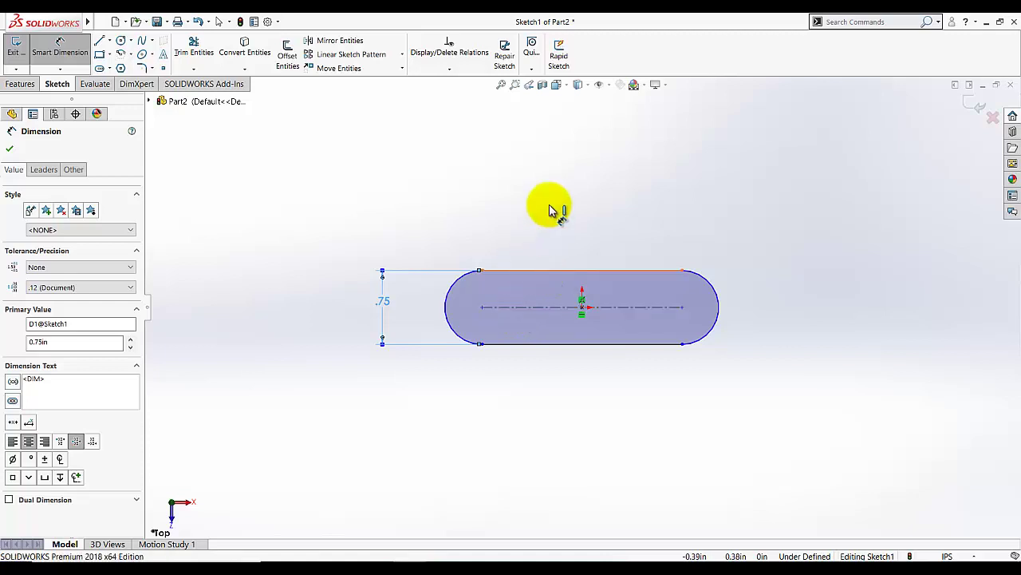
pyautogui.click(558, 206)
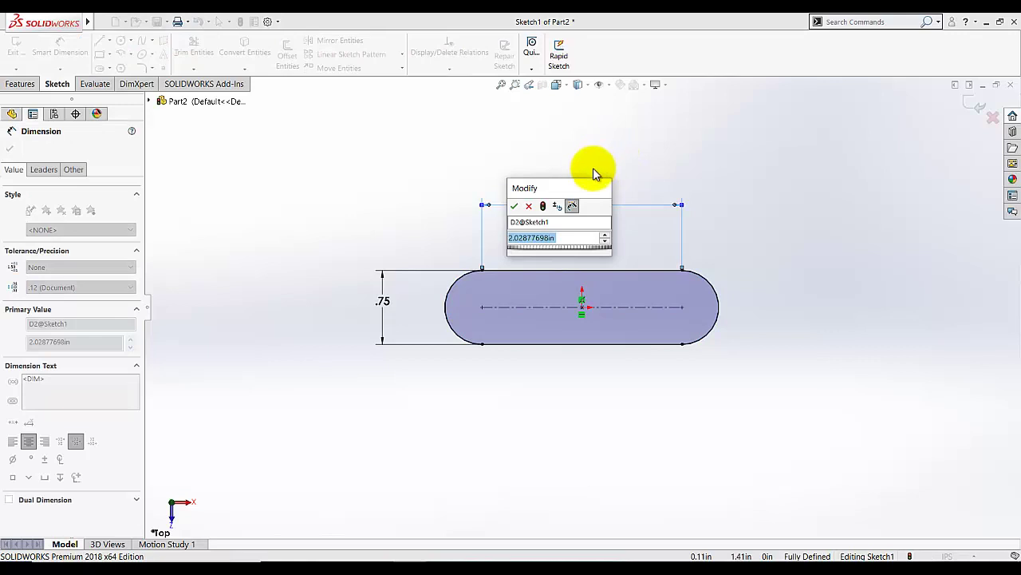
pyautogui.write('2.3')
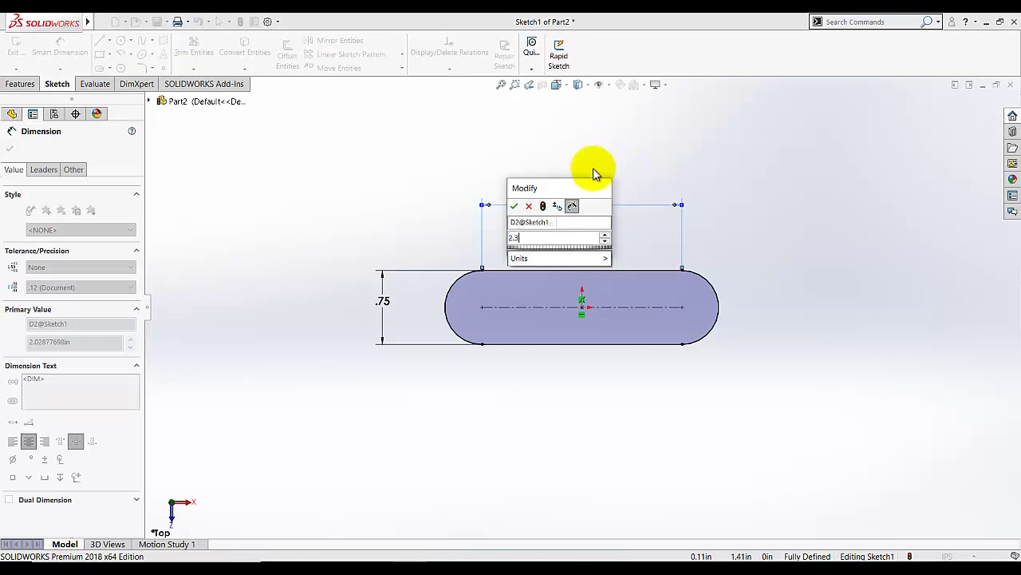
pyautogui.press('Return')
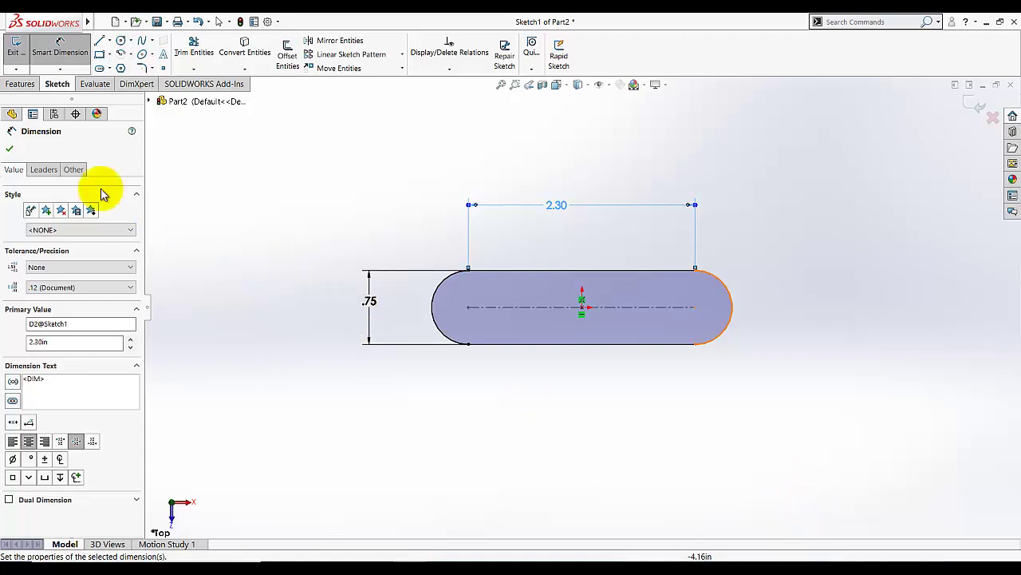
pyautogui.click(9, 149)
pyautogui.click(16, 48)
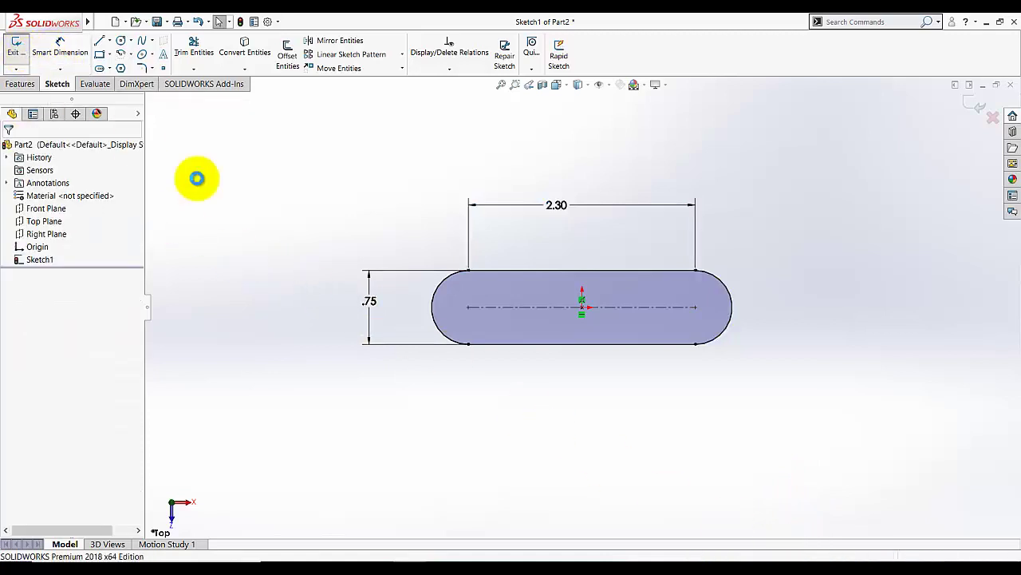
# Step: Extrude the slot profile upward as a Blind boss with a depth of 0.375 in
pyautogui.click(578, 85)
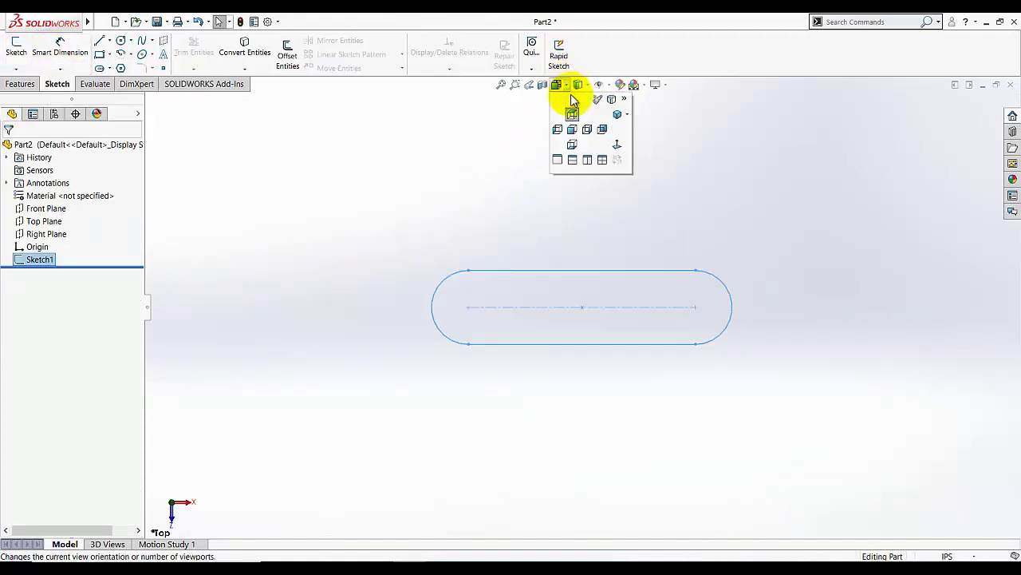
pyautogui.click(621, 115)
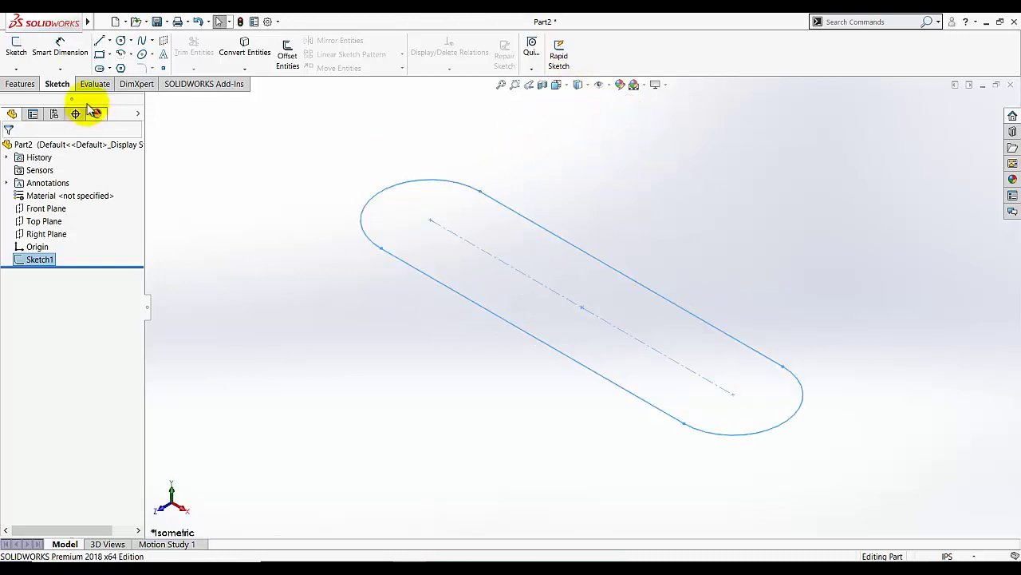
pyautogui.click(22, 82)
pyautogui.click(23, 54)
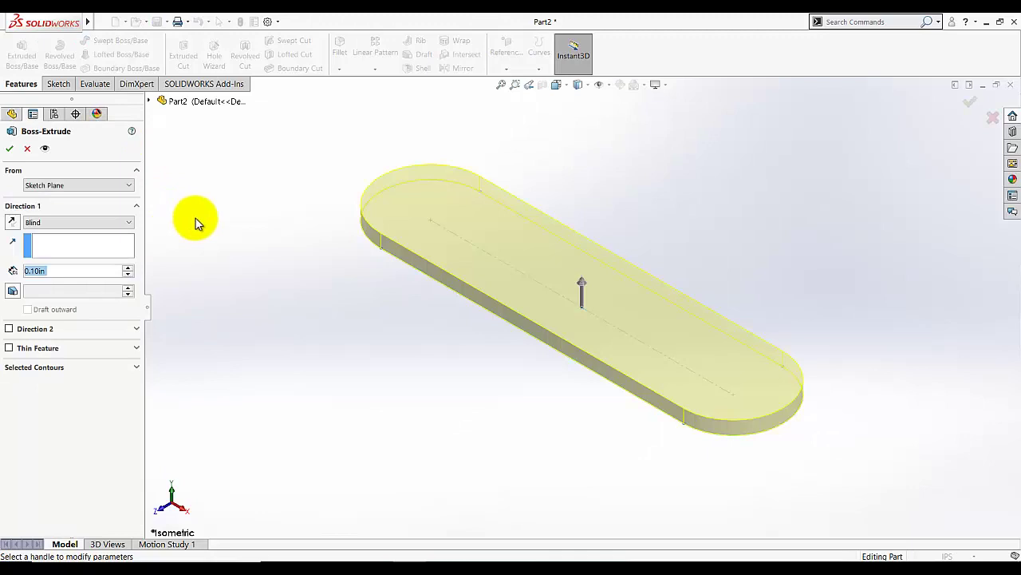
pyautogui.write('.375')
pyautogui.press('Return')
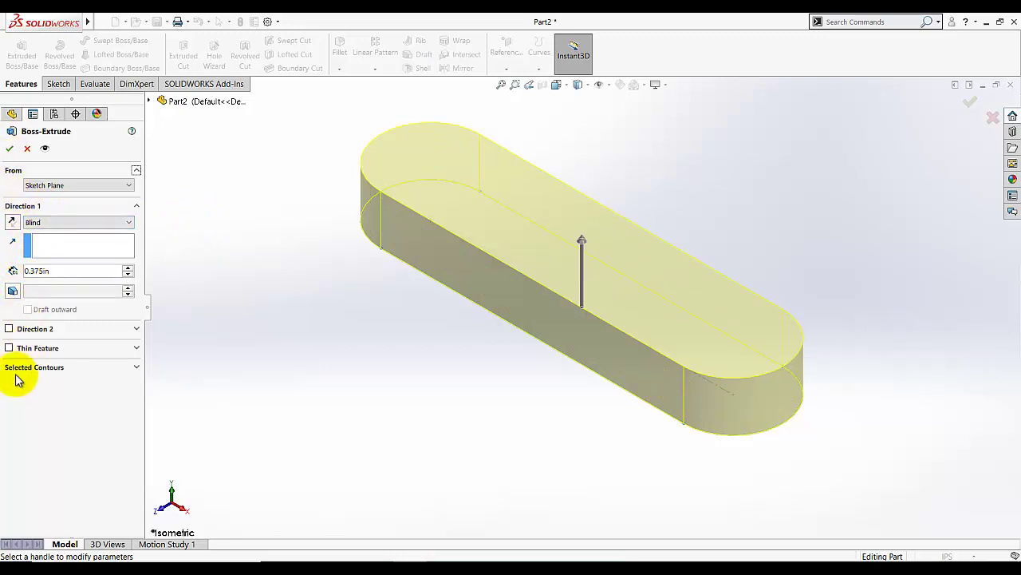
pyautogui.click(9, 149)
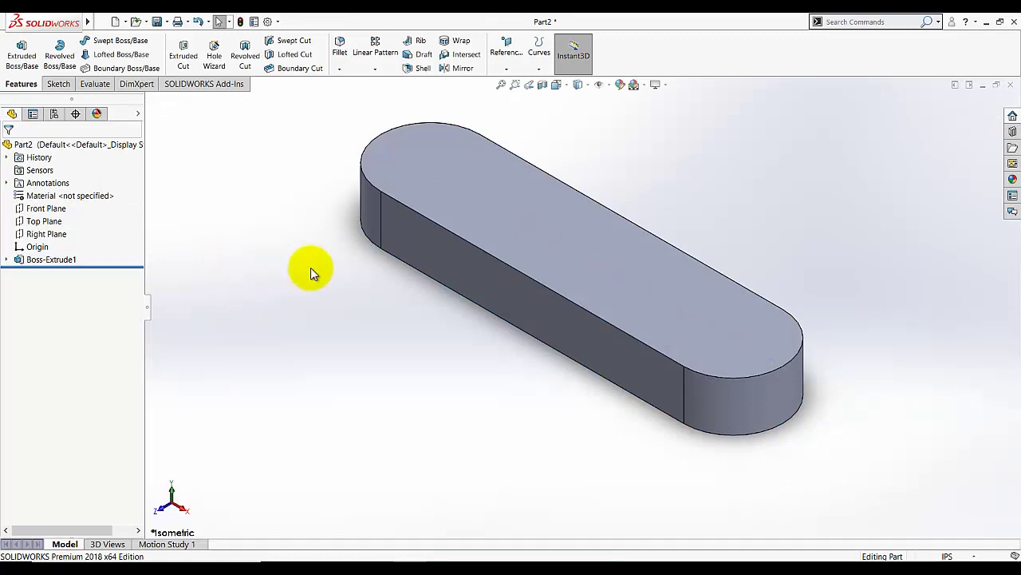
# Step: Start a sketch on the long flat front face of the slot-shaped base and view it straight on
pyautogui.click(57, 84)
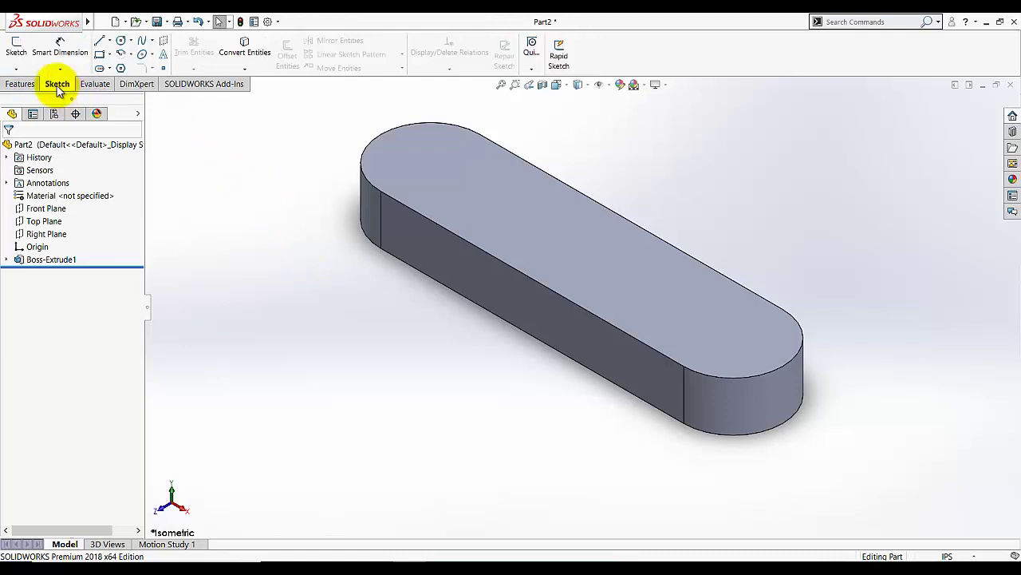
pyautogui.click(16, 50)
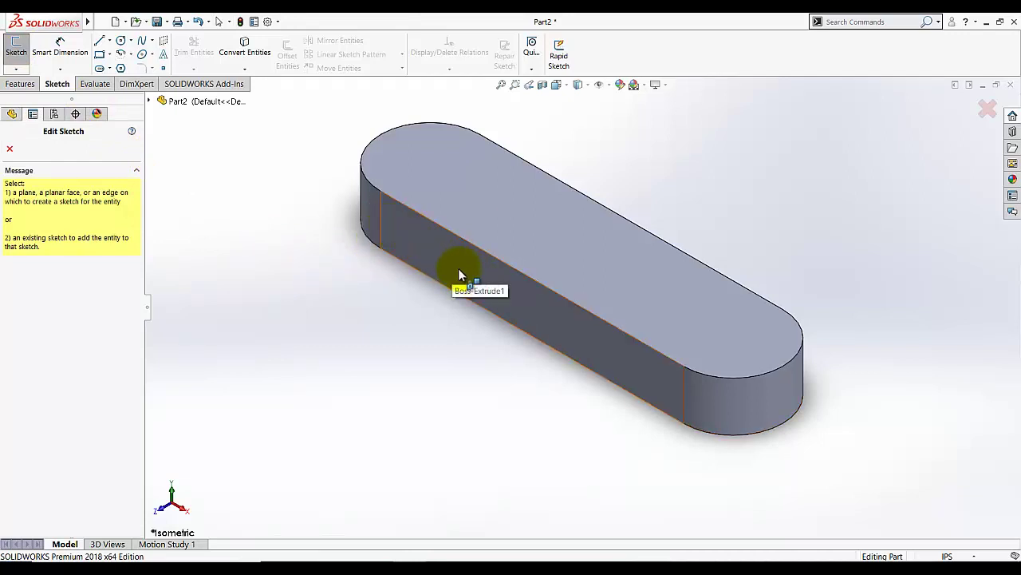
pyautogui.click(150, 99)
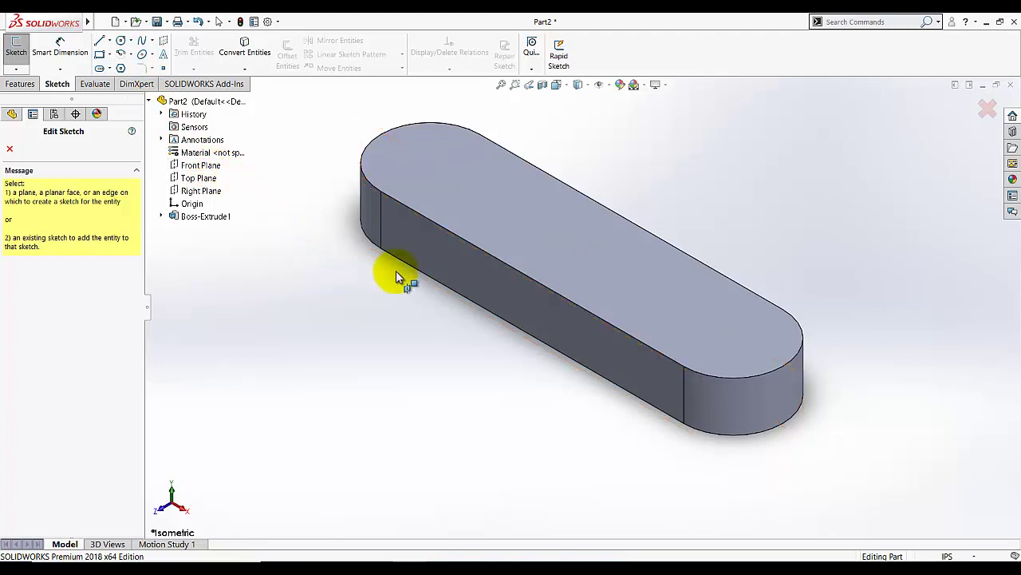
pyautogui.click(421, 233)
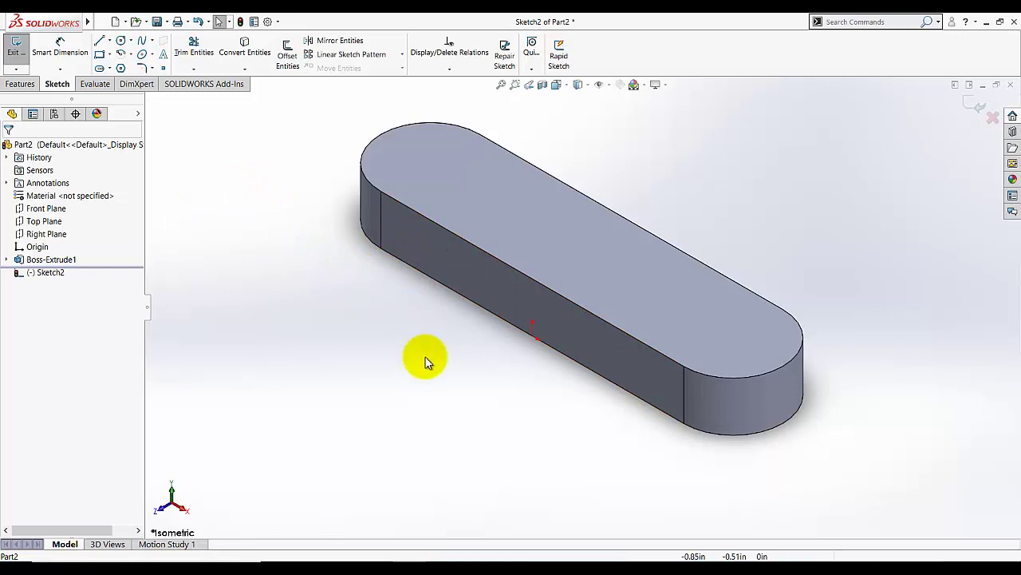
pyautogui.click(561, 88)
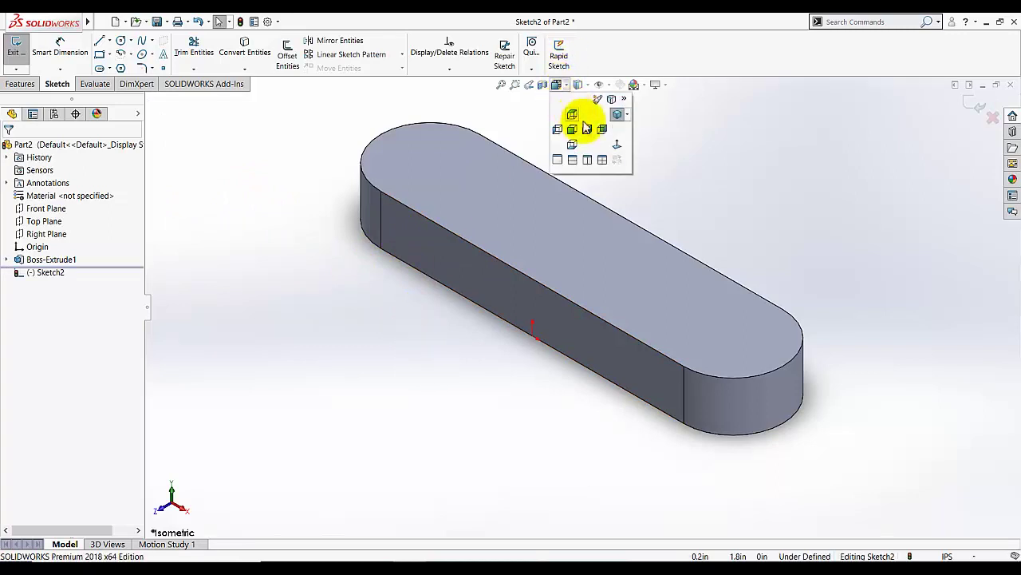
pyautogui.click(615, 148)
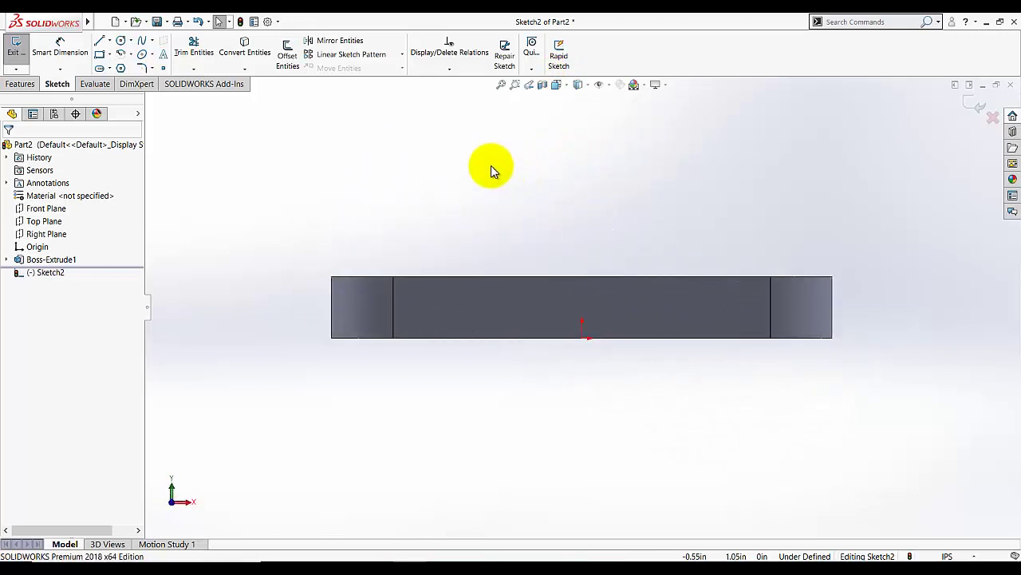
pyautogui.press('space')
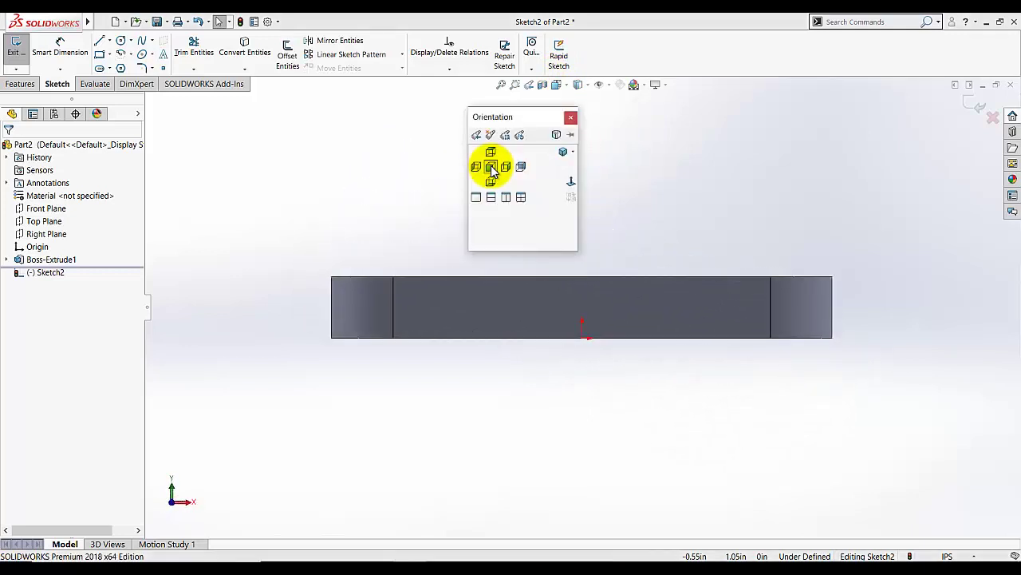
pyautogui.click(571, 117)
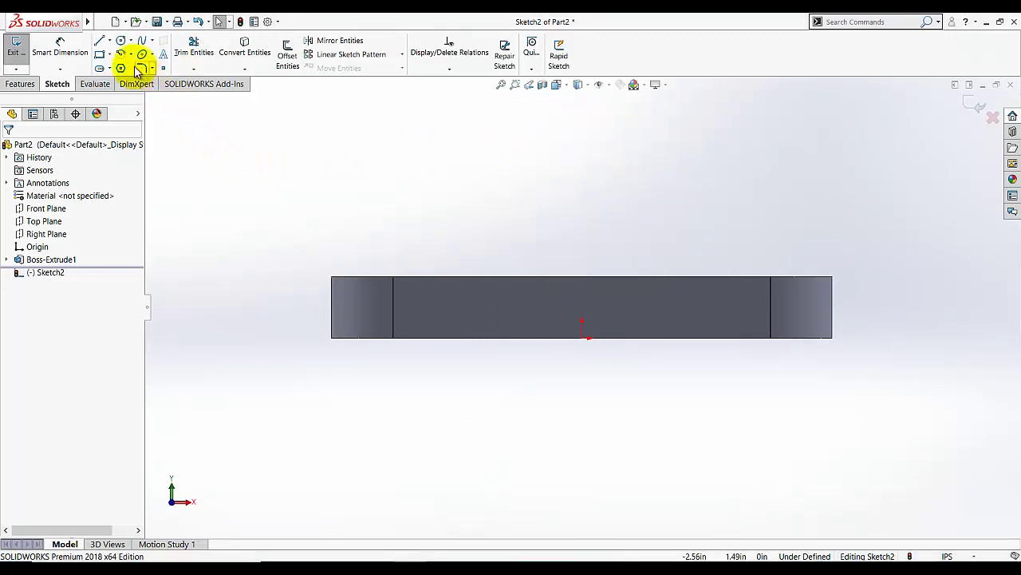
# Step: Sketch a circle of about 1.09 in radius centred on the origin at the base's lower edge
pyautogui.click(120, 41)
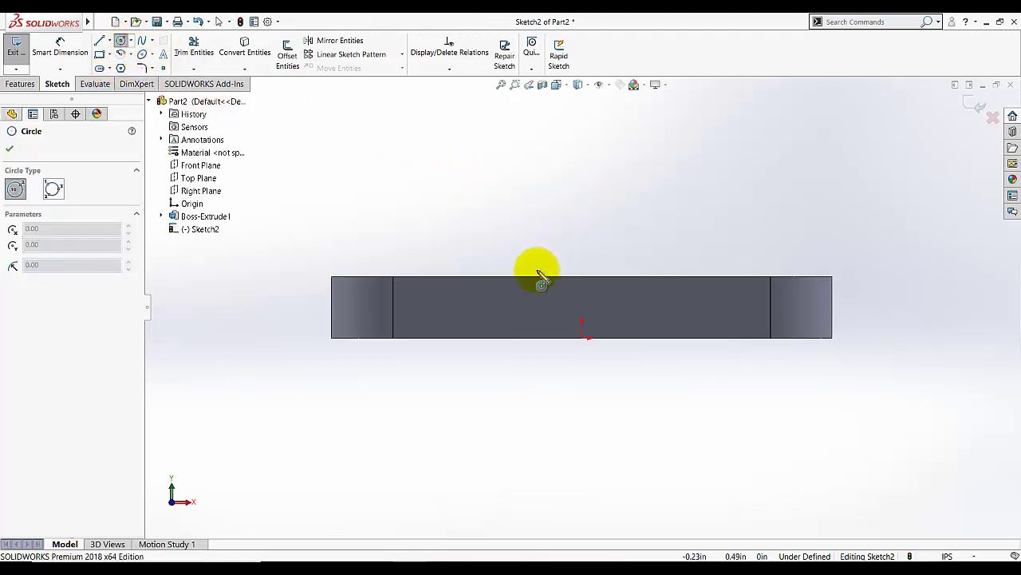
pyautogui.click(583, 336)
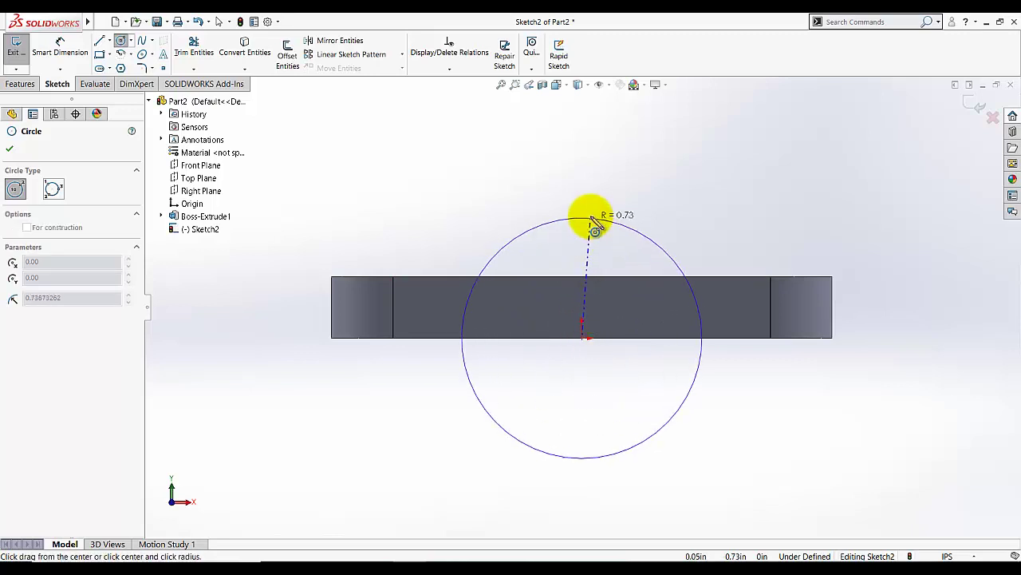
pyautogui.click(594, 162)
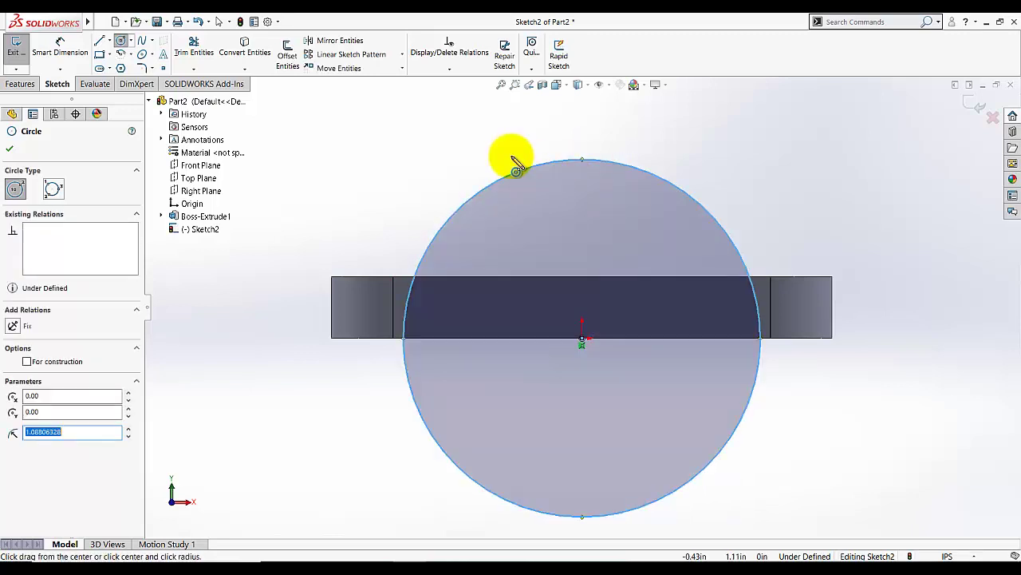
pyautogui.click(9, 148)
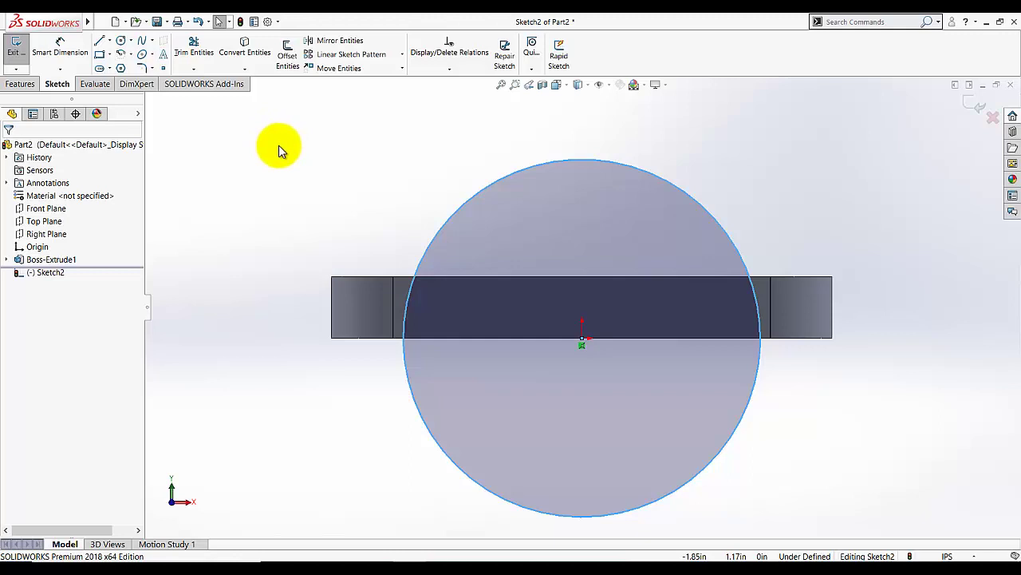
pyautogui.click(102, 44)
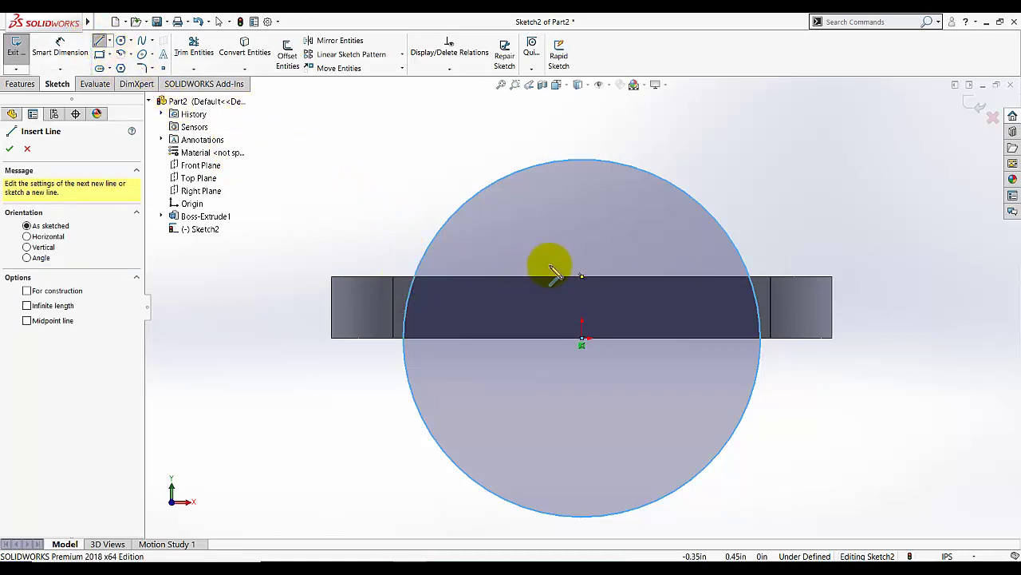
pyautogui.click(9, 149)
pyautogui.press('Escape')
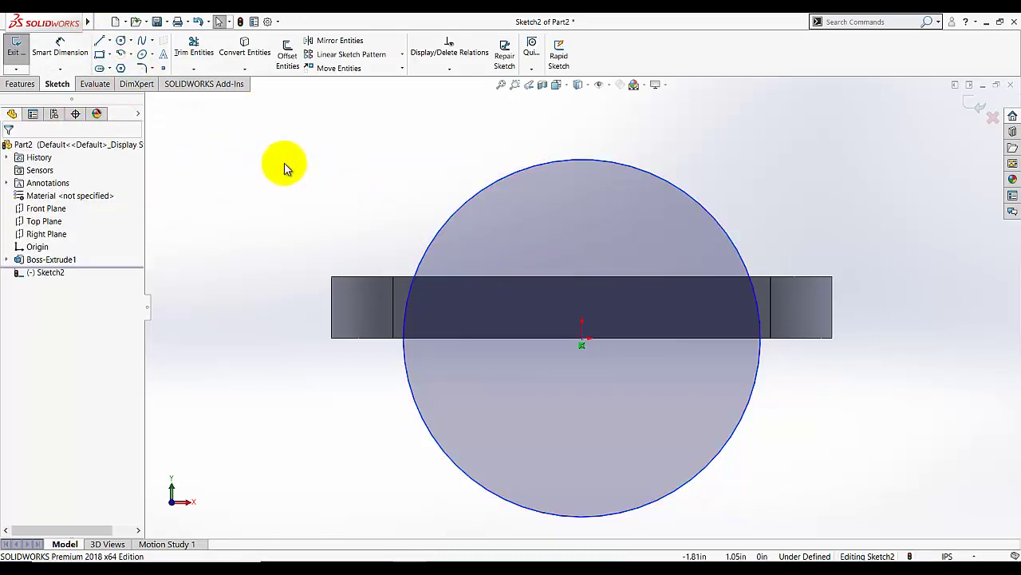
# Step: Convert the base's upper straight front edge into a sketch line with Convert Entities
pyautogui.click(245, 52)
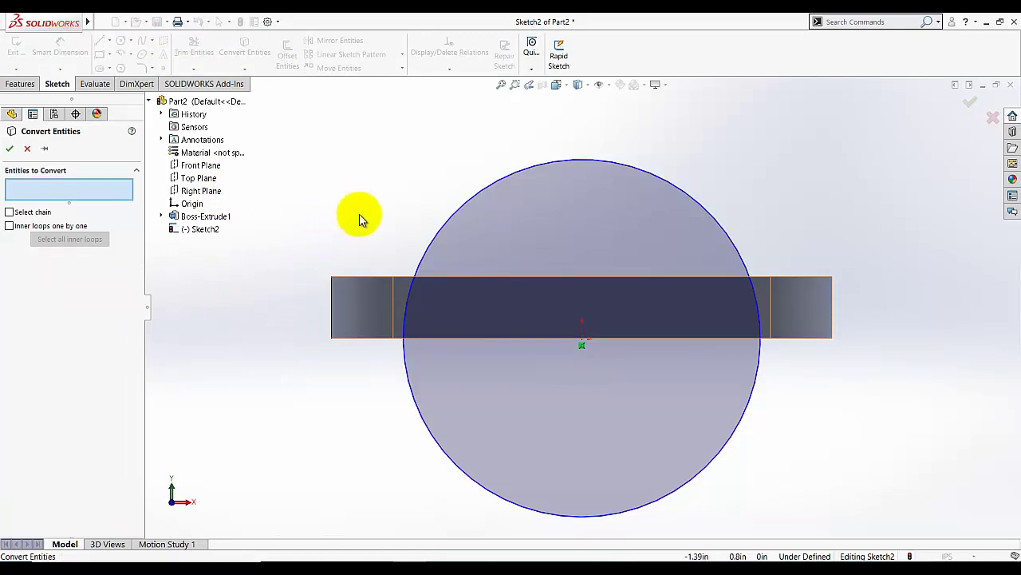
pyautogui.click(403, 278)
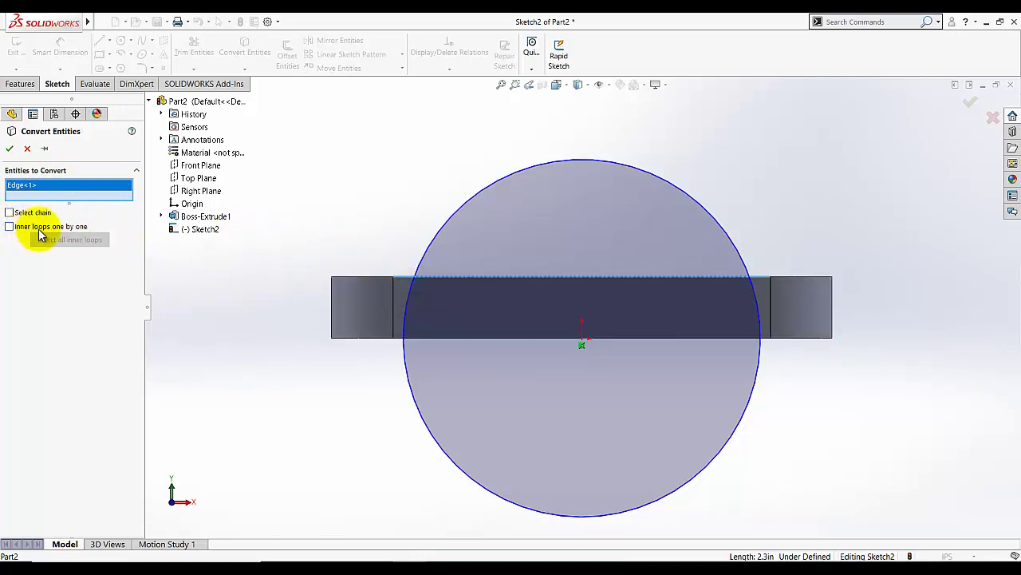
pyautogui.click(8, 150)
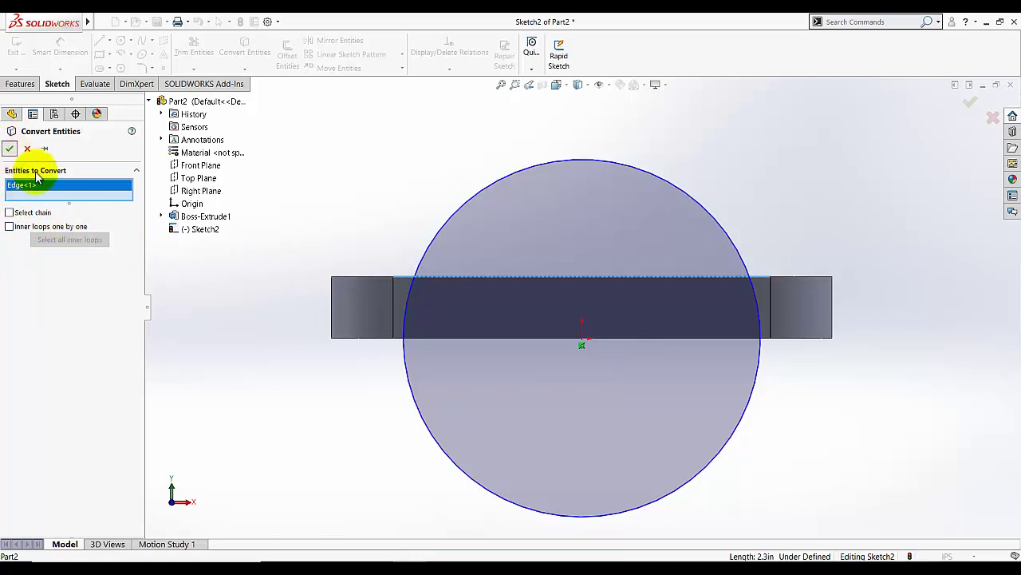
# Step: Trim away the part of the circle below the converted line using the Trim to closest option
pyautogui.scroll(-5, 444, 315)
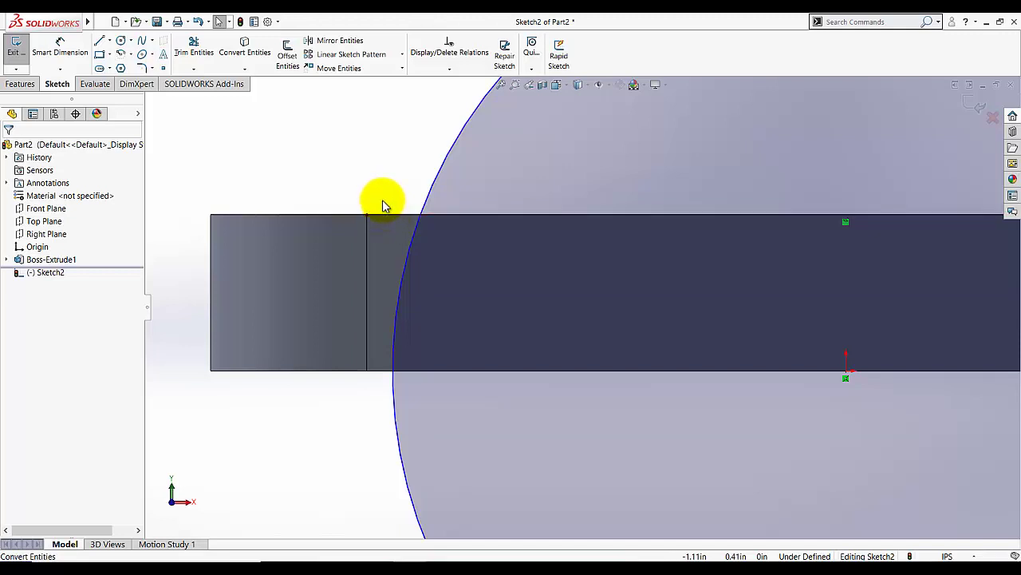
pyautogui.scroll(6, 383, 206)
pyautogui.scroll(-2, 814, 251)
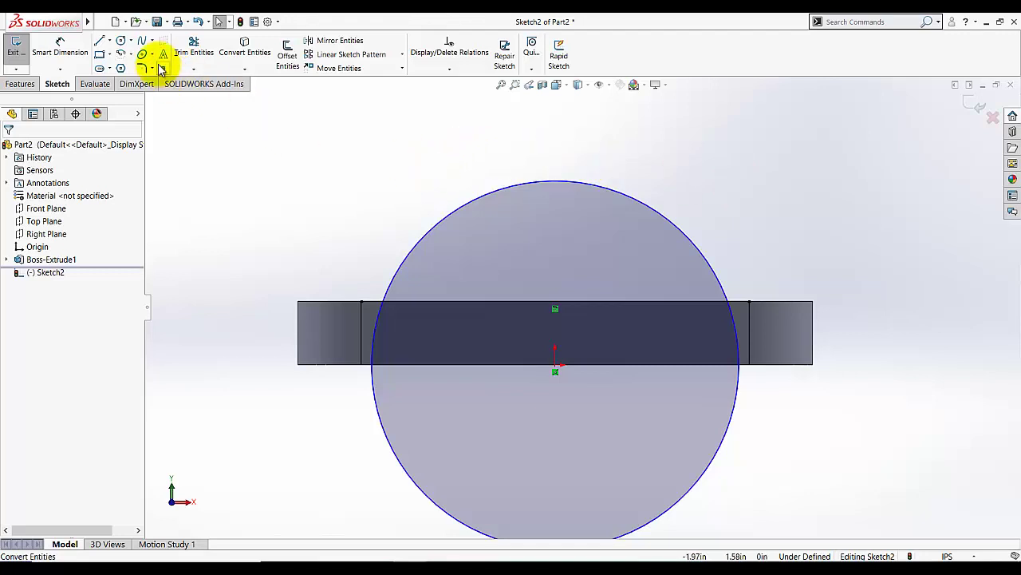
pyautogui.click(193, 46)
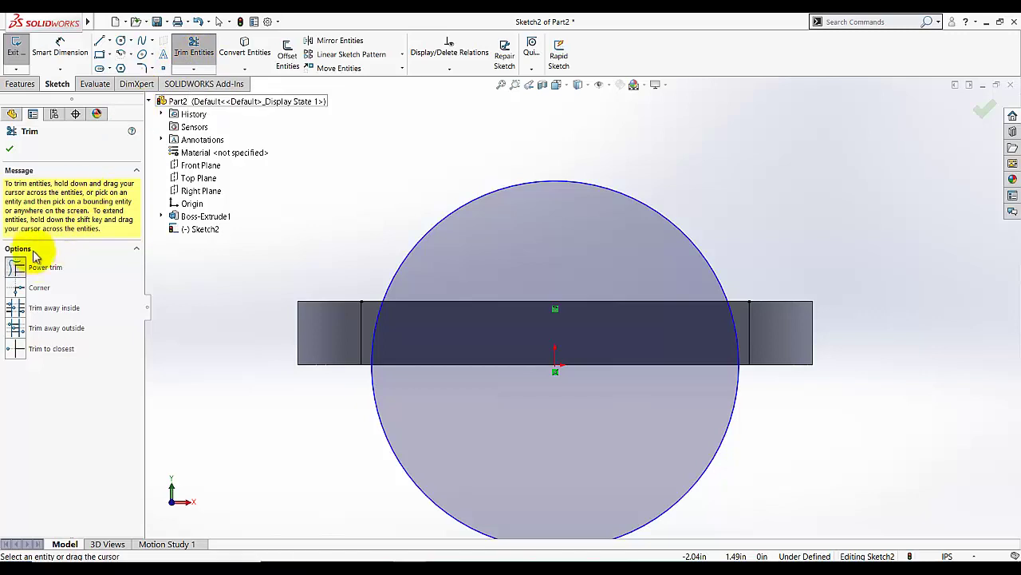
pyautogui.click(19, 351)
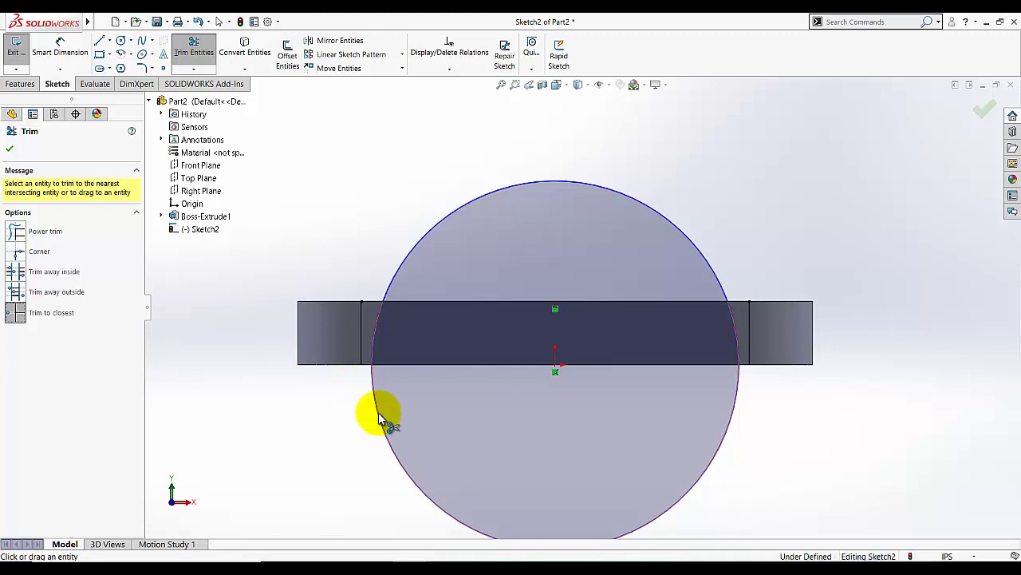
pyautogui.moveTo(380, 416); pyautogui.dragTo(342, 444)
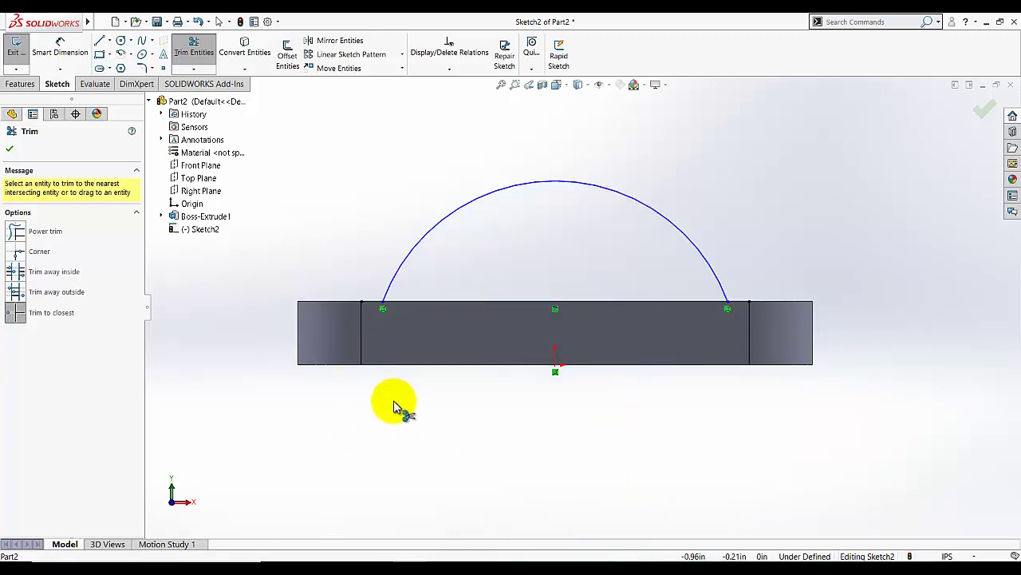
# Step: Trim both ends of the converted line outside the arc to leave a closed arc-and-chord profile
pyautogui.scroll(-2, 393, 407)
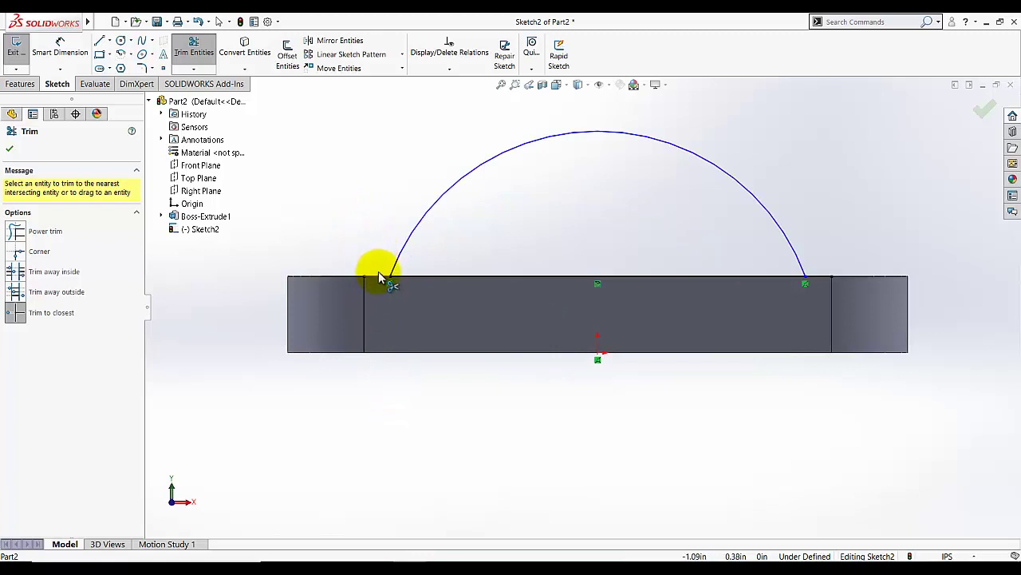
pyautogui.scroll(-2, 379, 270)
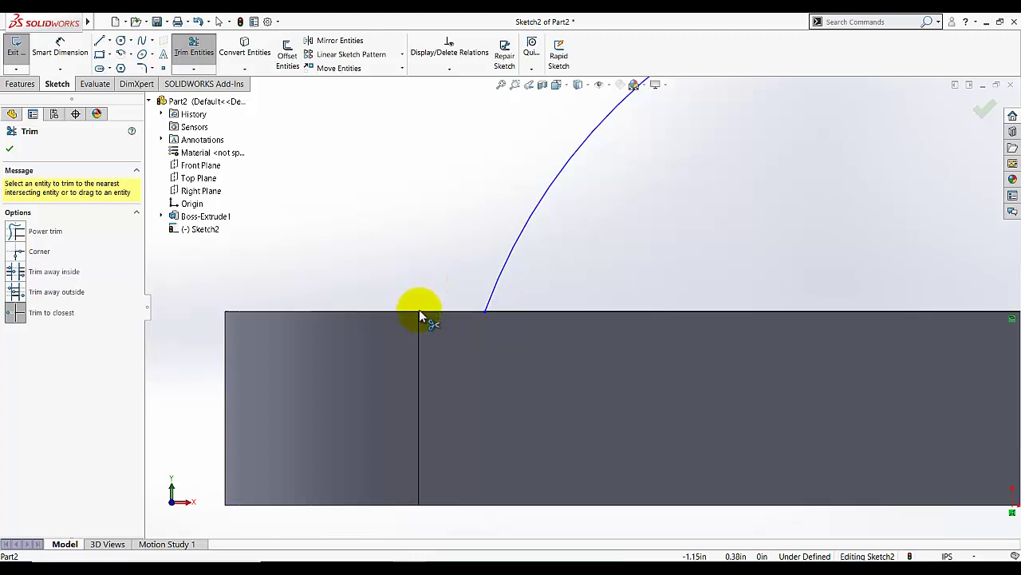
pyautogui.press('f')
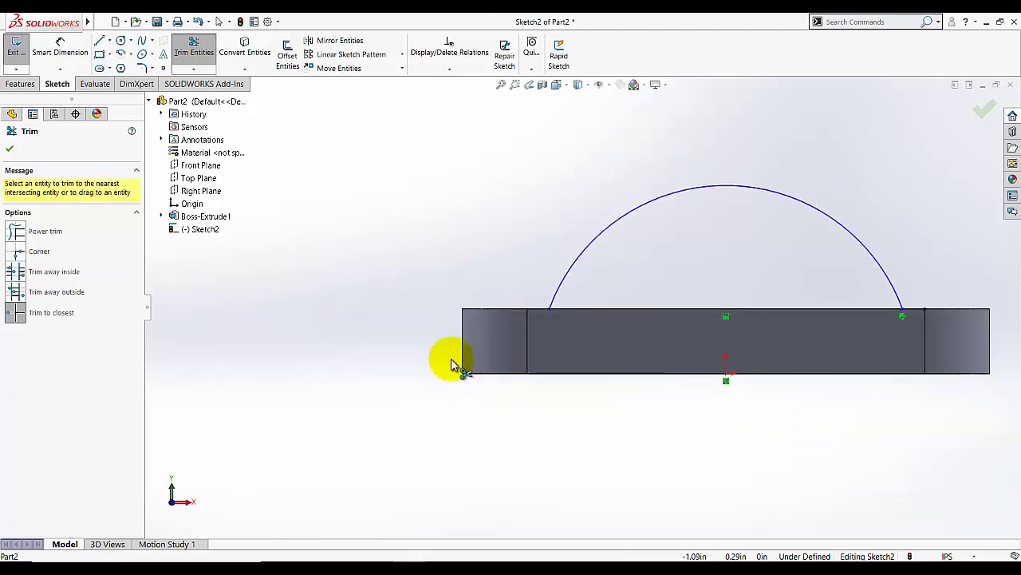
pyautogui.scroll(3, 607, 319)
pyautogui.scroll(-6, 748, 297)
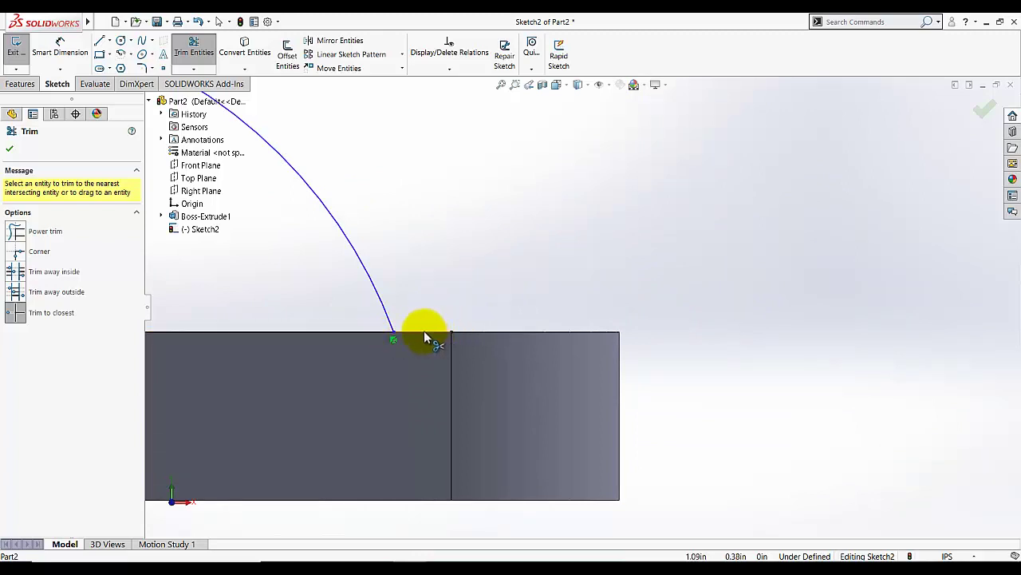
pyautogui.click(425, 333)
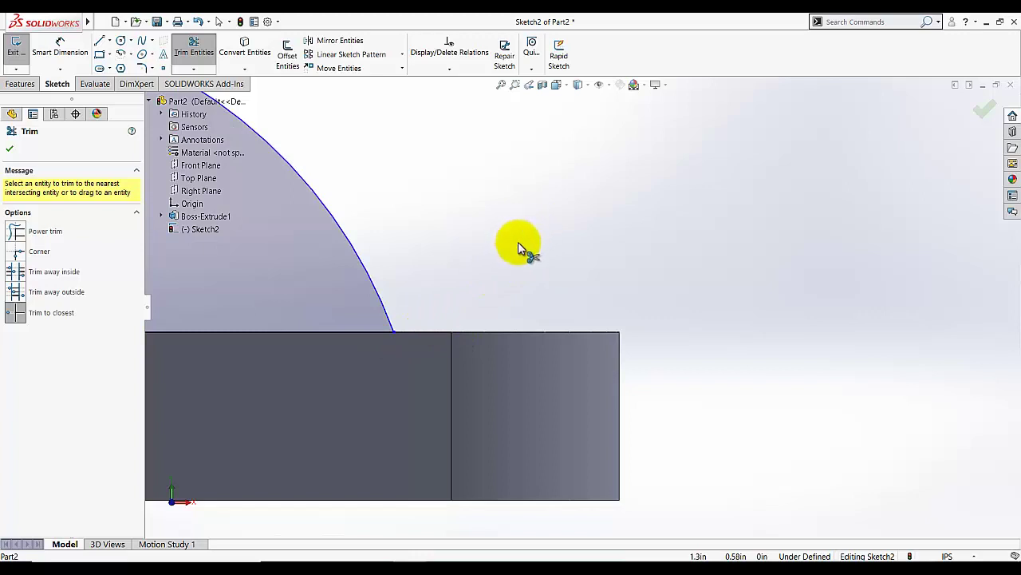
pyautogui.scroll(4, 518, 242)
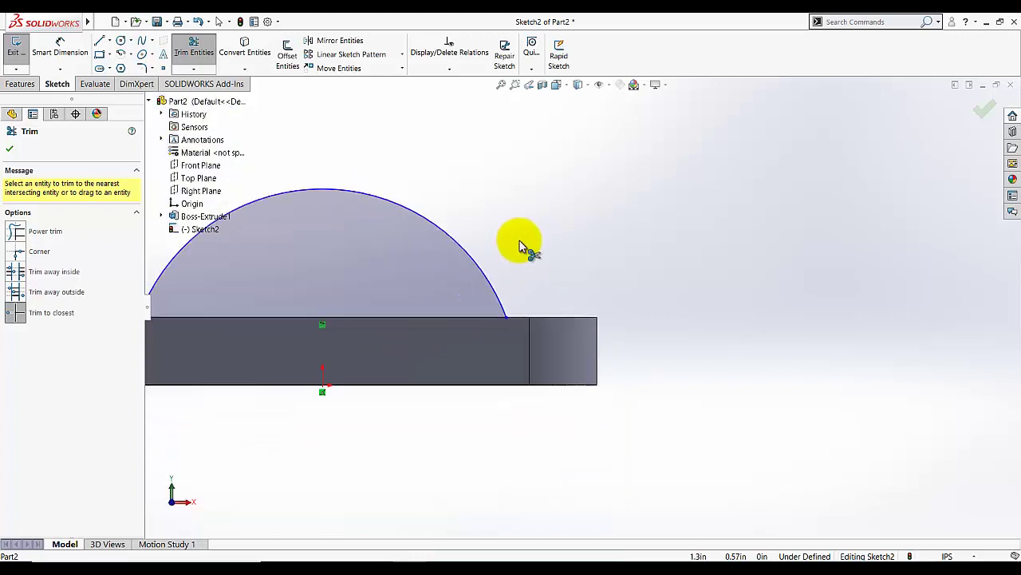
pyautogui.click(9, 150)
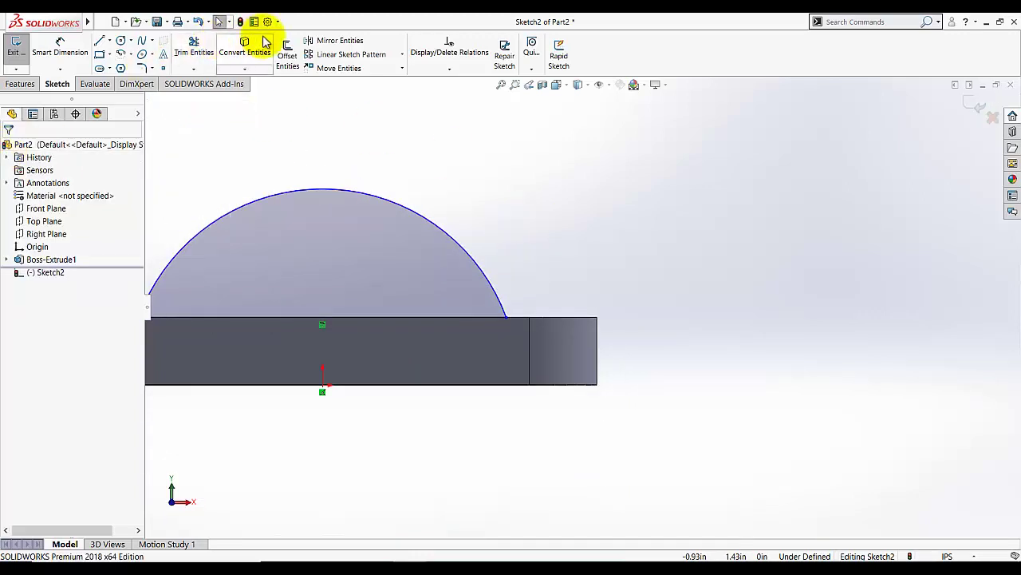
# Step: Dimension the arc's radius as 0.875 in and finish the sketch
pyautogui.click(68, 58)
pyautogui.click(388, 209)
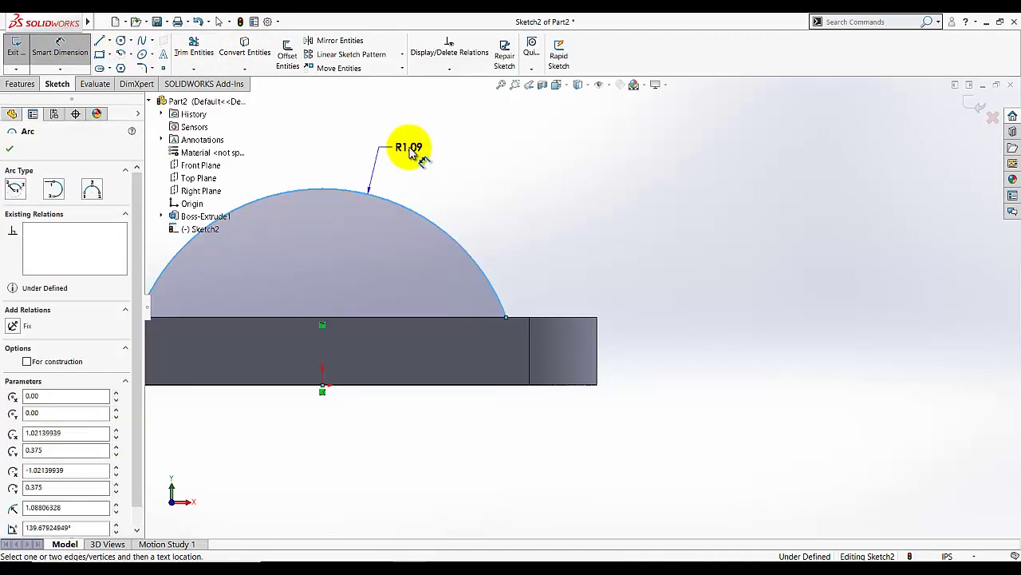
pyautogui.click(410, 152)
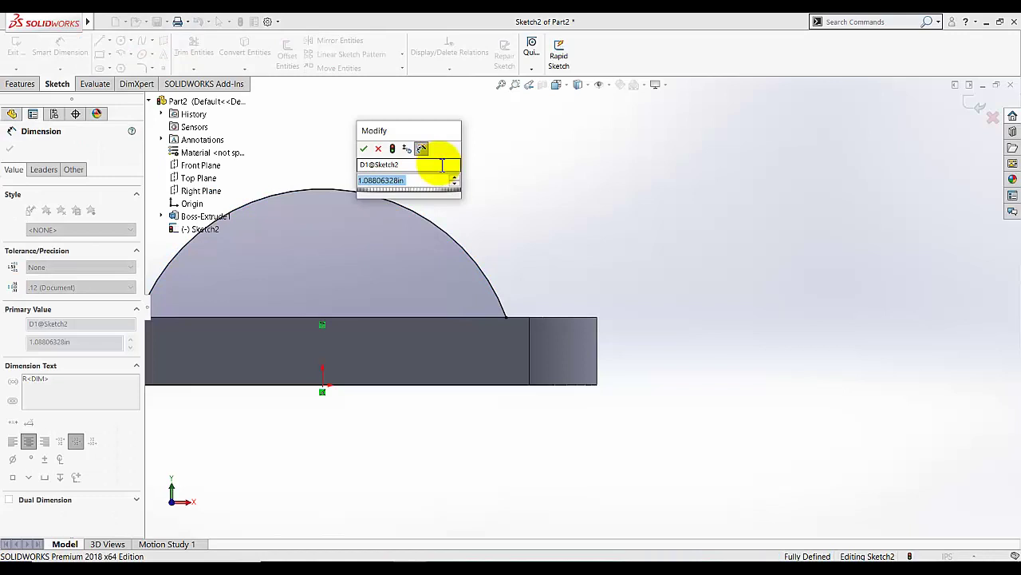
pyautogui.write('.875')
pyautogui.press('Return')
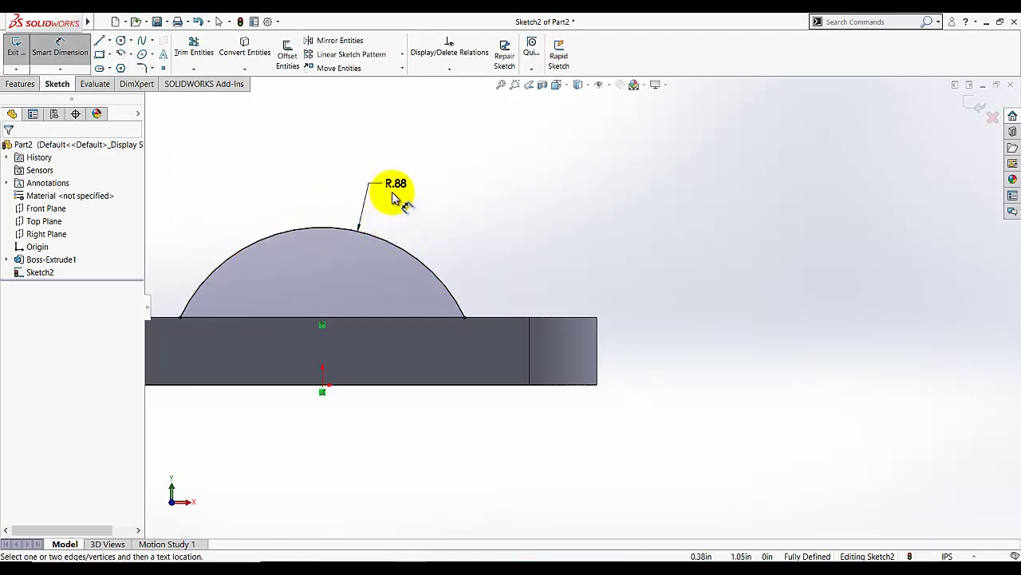
pyautogui.moveTo(442, 227); pyautogui.dragTo(547, 292, button='middle')
pyautogui.click(558, 87)
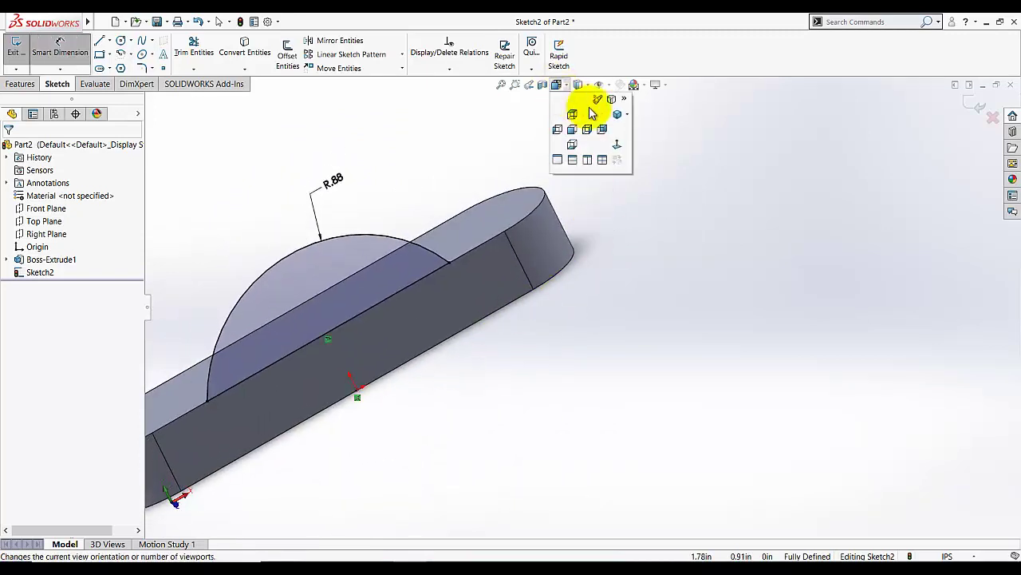
pyautogui.click(612, 111)
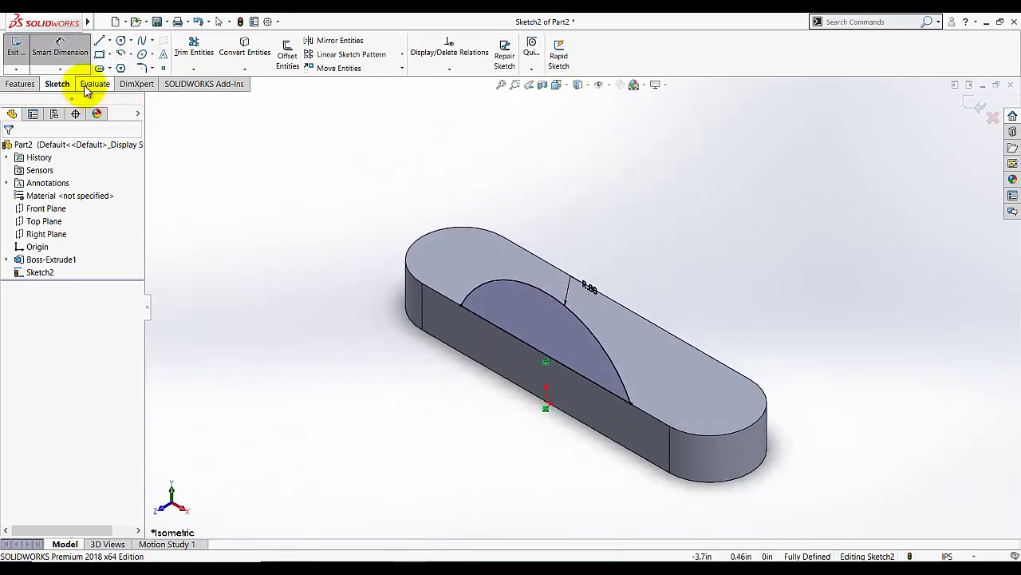
pyautogui.click(16, 46)
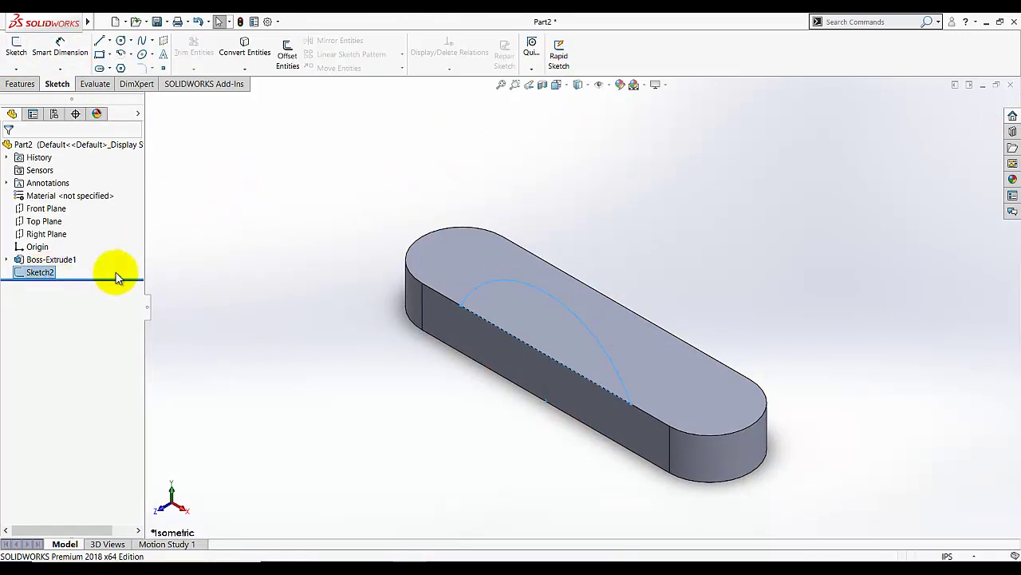
# Step: Extrude the arc profile in the reversed direction across the base as a Blind boss 0.75 in deep, merging the result
pyautogui.click(41, 273)
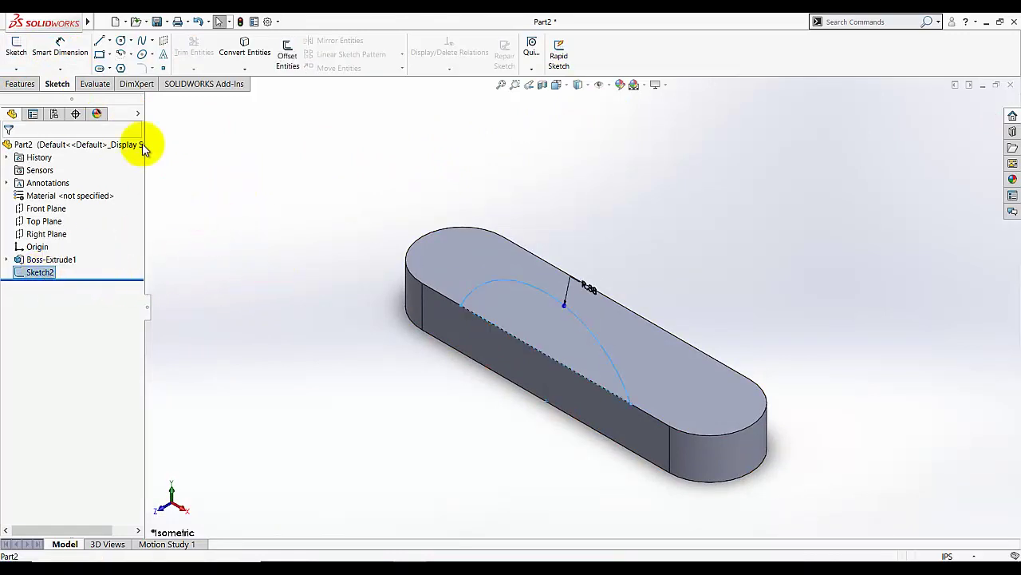
pyautogui.click(23, 80)
pyautogui.click(22, 59)
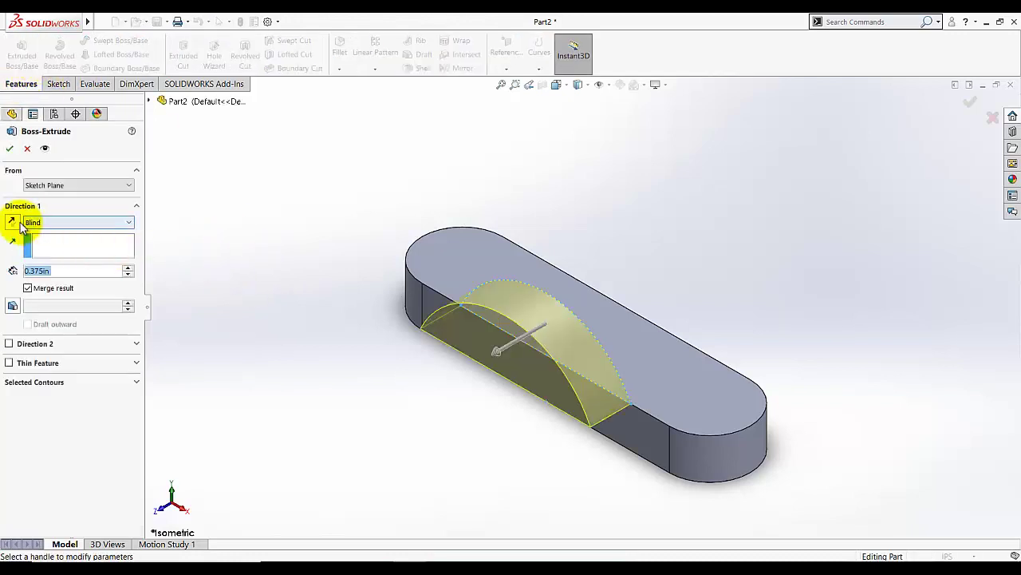
pyautogui.moveTo(403, 391); pyautogui.dragTo(366, 371, button='middle')
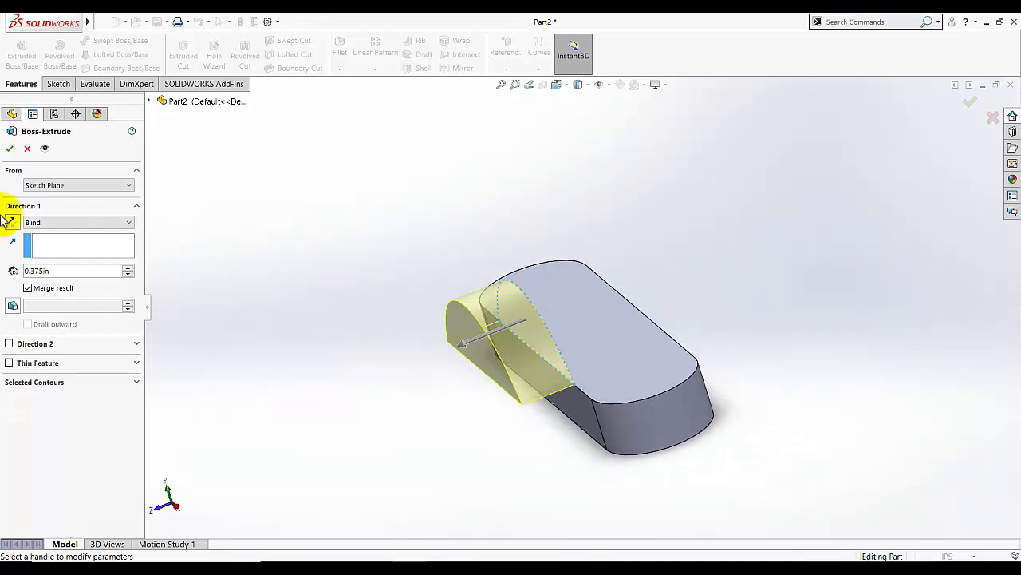
pyautogui.click(14, 223)
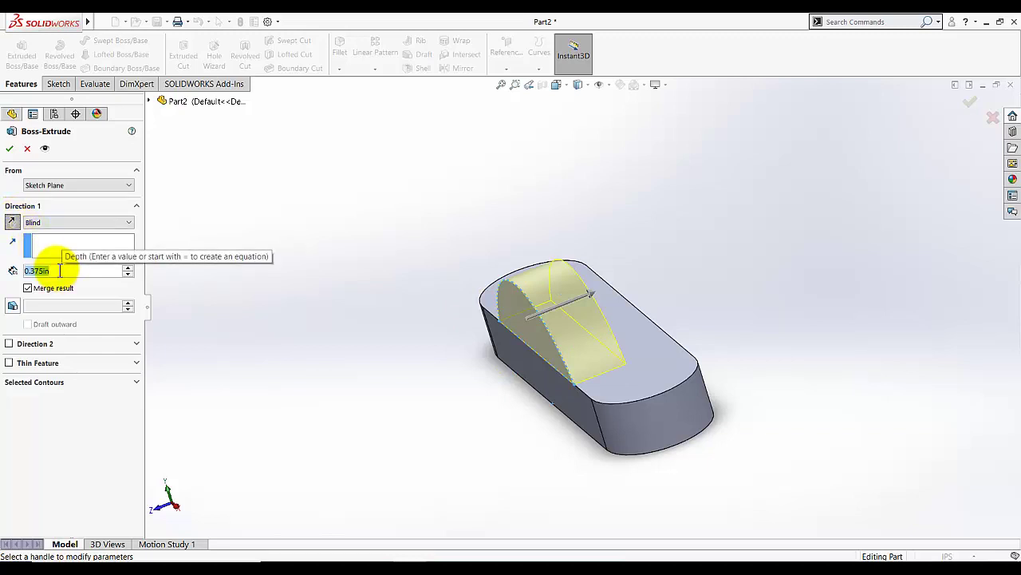
pyautogui.write('.75')
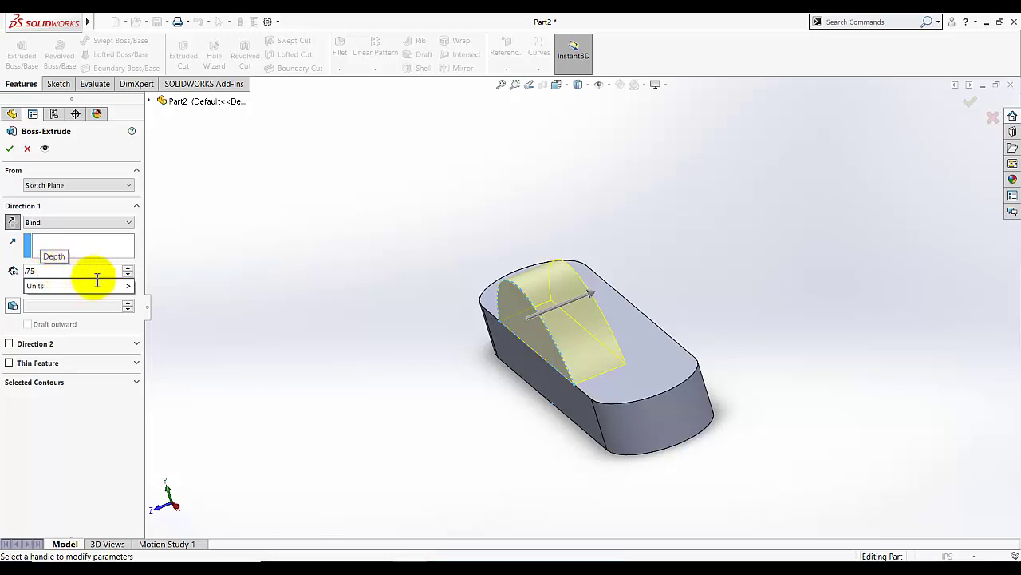
pyautogui.press('Return')
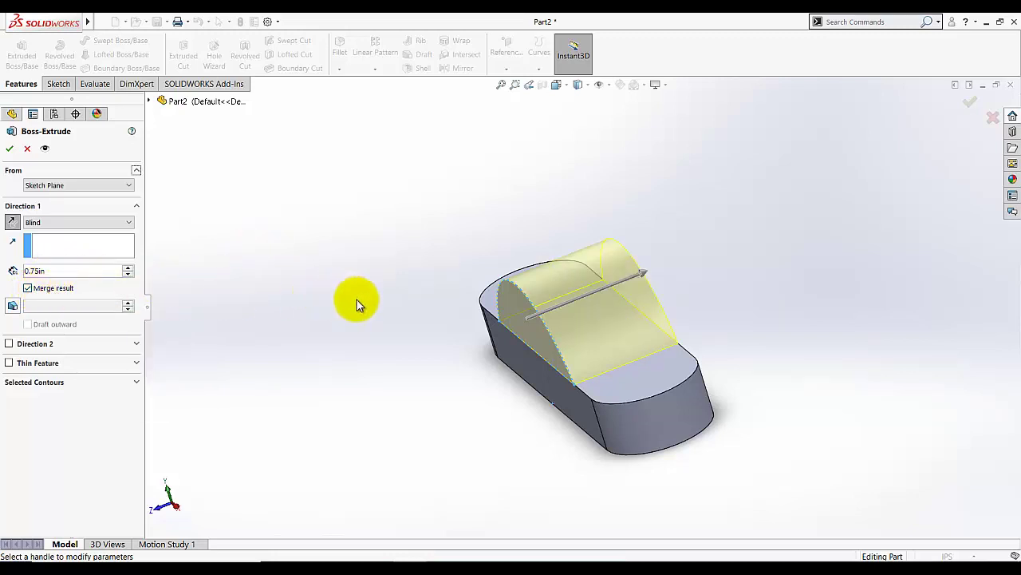
pyautogui.moveTo(354, 301); pyautogui.dragTo(383, 330, button='middle')
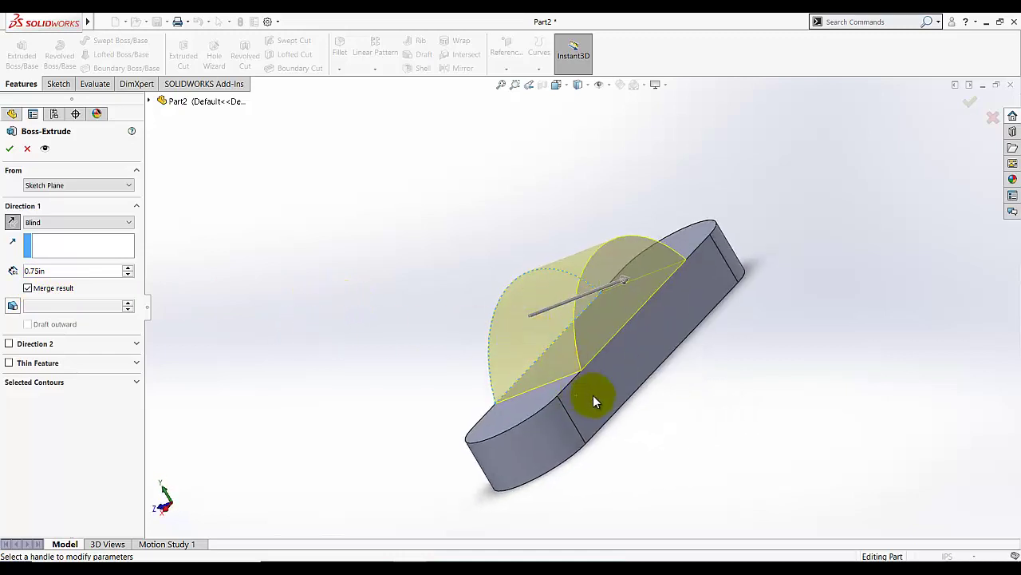
pyautogui.click(10, 148)
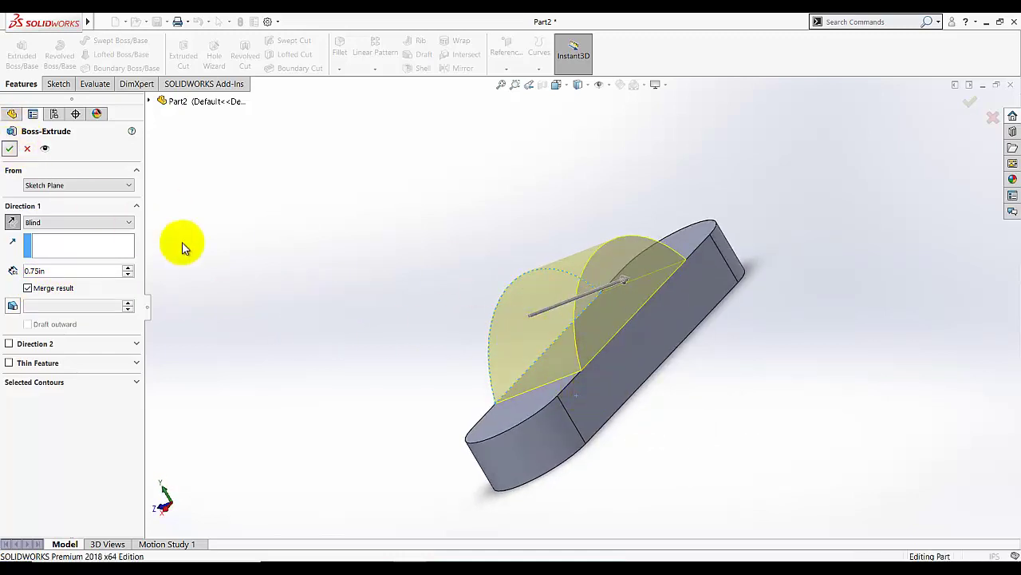
pyautogui.moveTo(209, 247); pyautogui.dragTo(438, 255, button='middle')
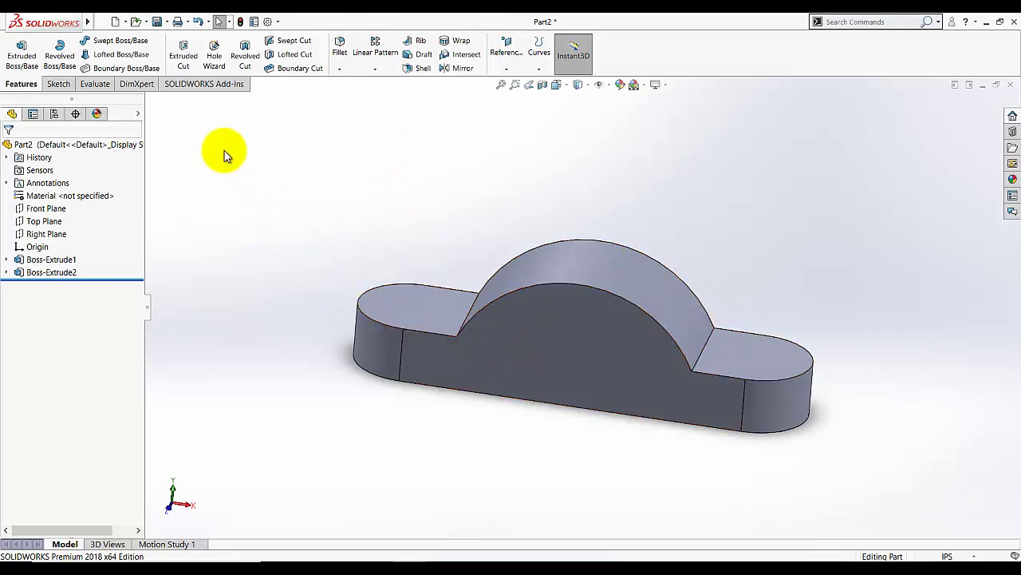
# Step: Start a sketch on the combined flat front face of the base and round boss and view it straight on
pyautogui.click(57, 84)
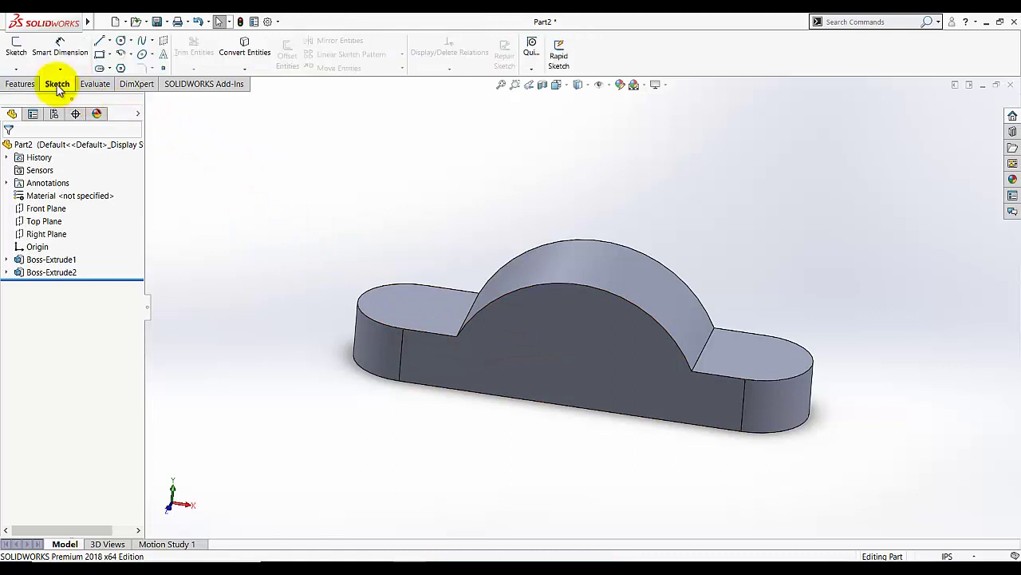
pyautogui.click(16, 48)
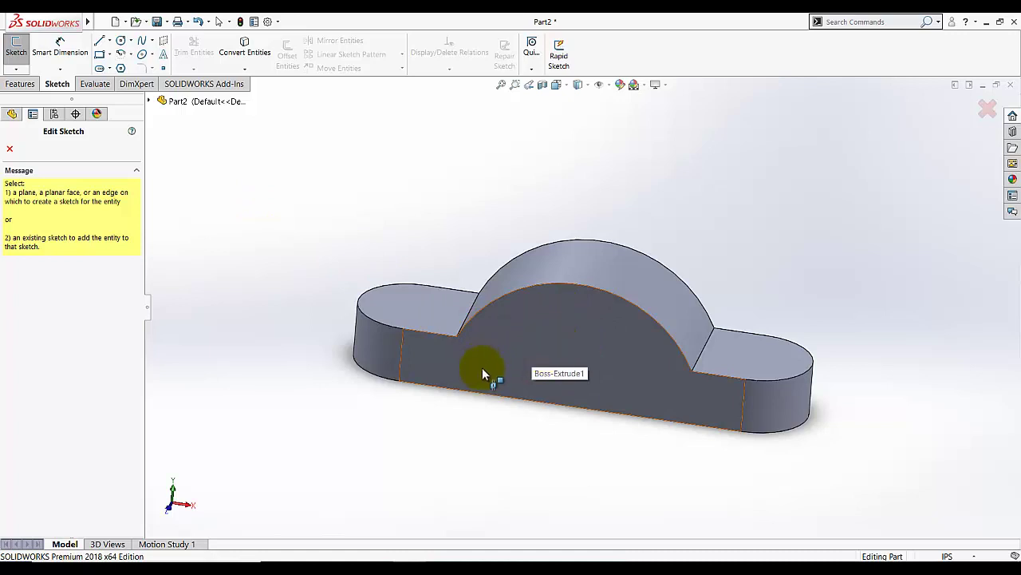
pyautogui.click(522, 337)
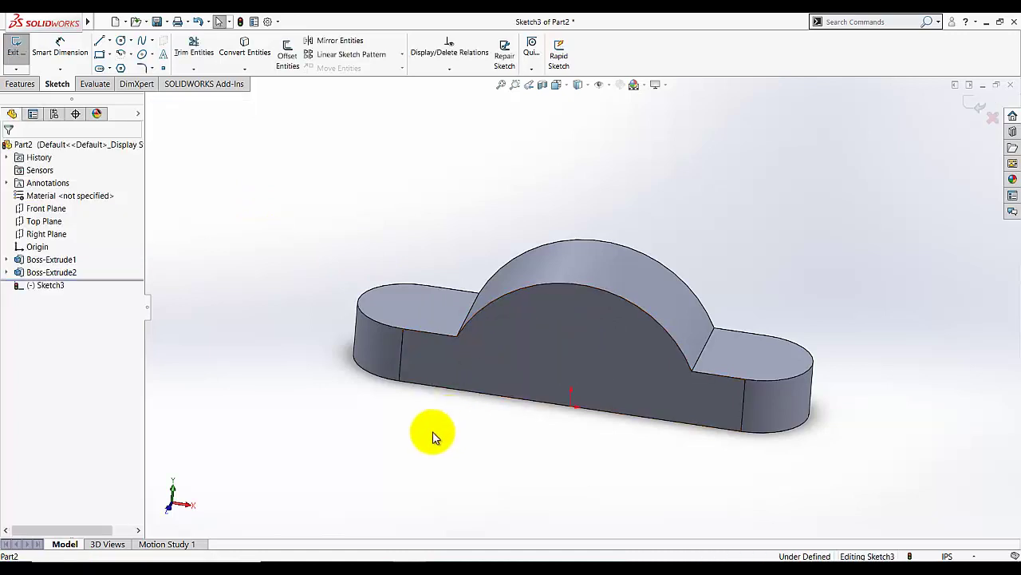
pyautogui.click(577, 85)
pyautogui.click(613, 154)
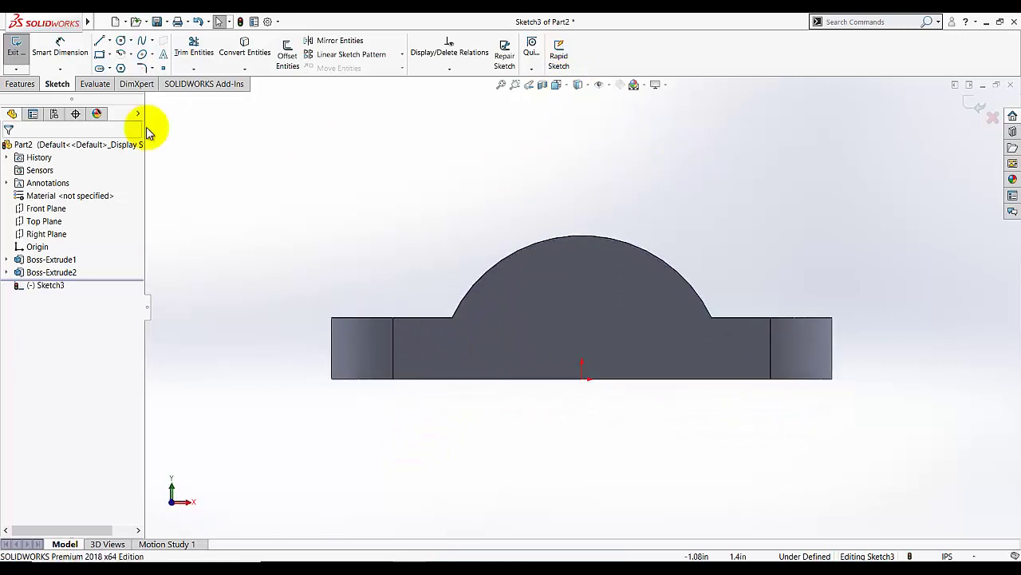